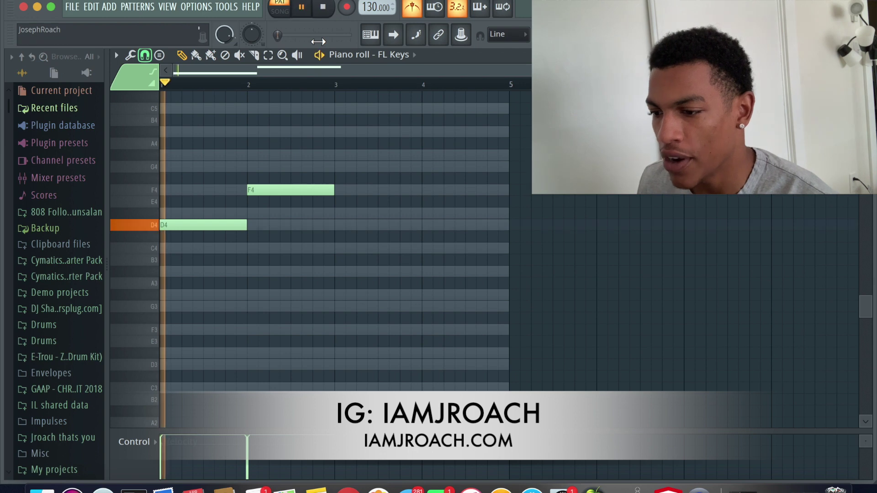
- Add a one-bar D#4 note halfway through bar 2 and a one-bar D4 note at the start of bar 3
{"action": "left_click", "coordinate": [309, 213]}
{"action": "key", "text": "space"}
{"action": "left_click_drag", "start_coordinate": [318, 213], "coordinate": [350, 231]}
{"action": "left_click", "coordinate": [307, 226]}
{"action": "key", "text": "space"}
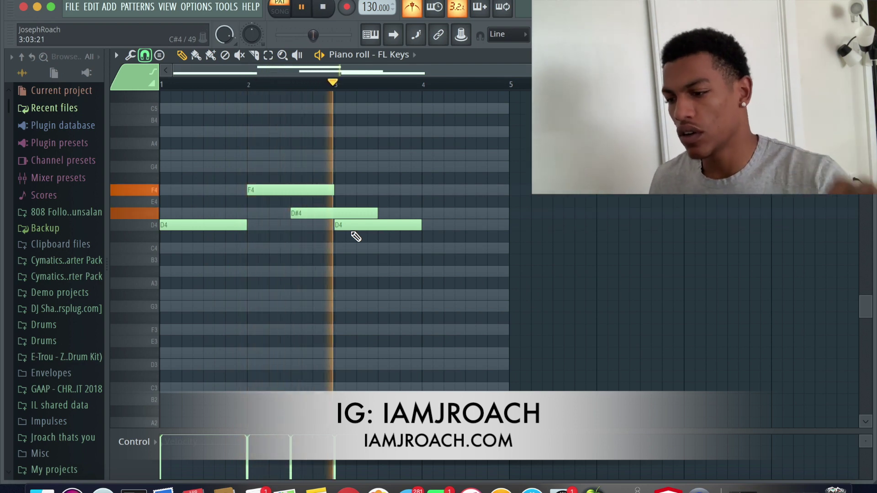
- Shorten the F4 and D#4 notes in bar 2 to half a bar each and add a D4 note filling bar 4
{"action": "key", "text": "space"}
{"action": "left_click_drag", "start_coordinate": [377, 213], "coordinate": [329, 201]}
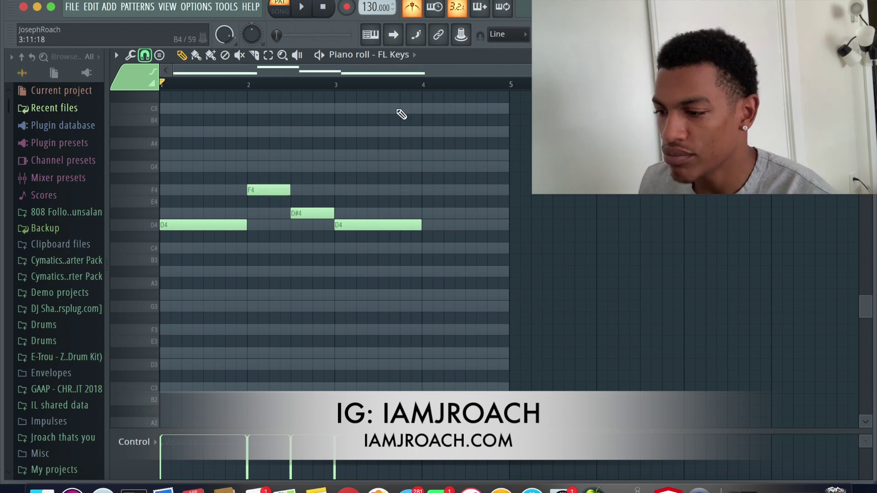
{"action": "left_click_drag", "start_coordinate": [422, 85], "coordinate": [2, 57]}
{"action": "left_click", "coordinate": [338, 82]}
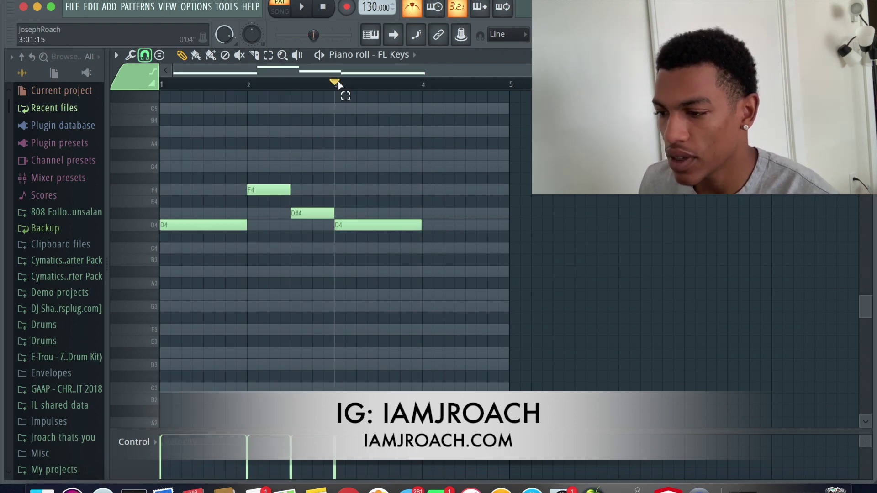
{"action": "key", "text": "space"}
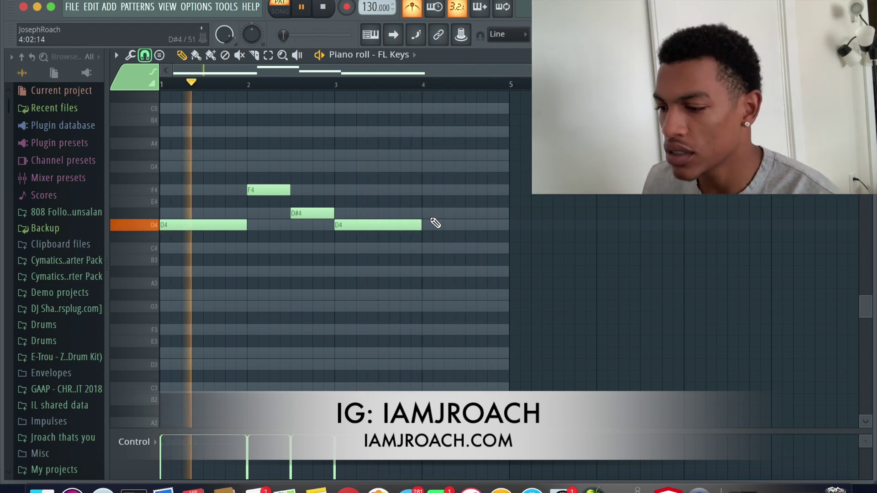
{"action": "left_click", "coordinate": [422, 224]}
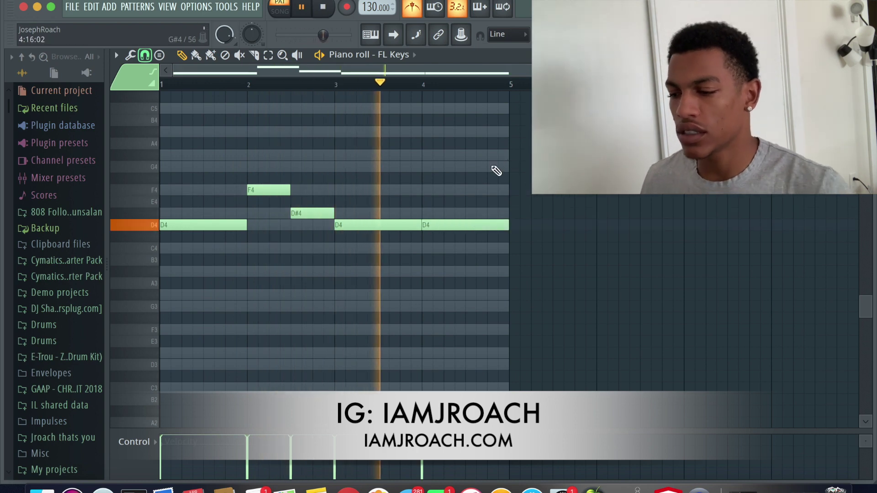
{"action": "left_click", "coordinate": [466, 192]}
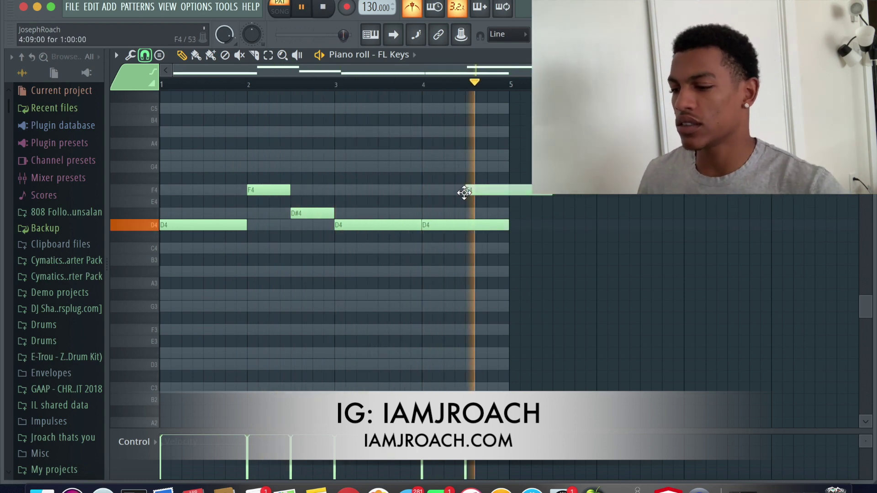
{"action": "right_click", "coordinate": [505, 192]}
{"action": "left_click", "coordinate": [491, 190]}
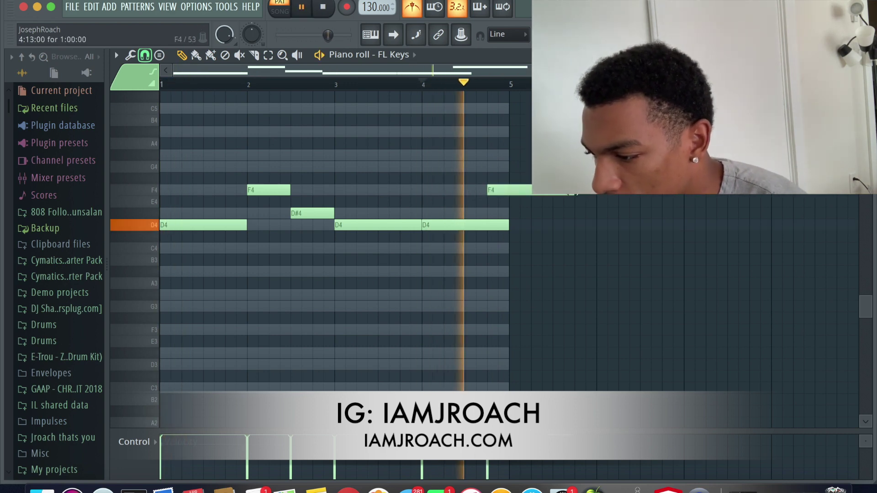
{"action": "left_click_drag", "start_coordinate": [548, 198], "coordinate": [501, 198]}
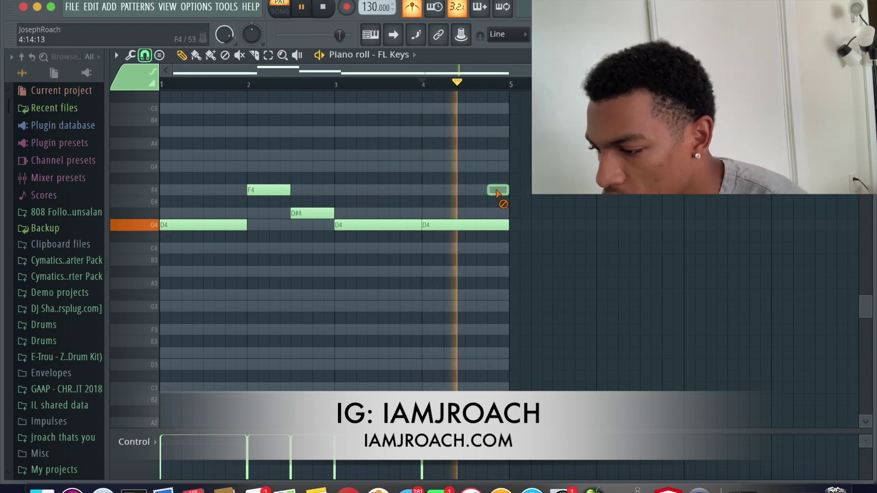
{"action": "right_click", "coordinate": [495, 191]}
{"action": "key", "text": "space"}
{"action": "left_click_drag", "start_coordinate": [423, 85], "coordinate": [161, 84]}
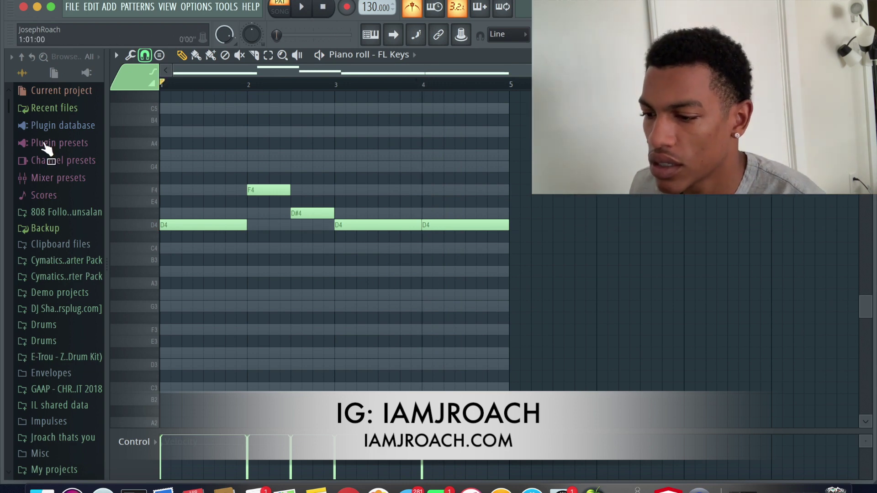
{"action": "key", "text": "space"}
{"action": "key", "text": "space"}
{"action": "left_click", "coordinate": [184, 136]}
- Add two overlapping quarter-bar notes above the D4 in bar 1: G4 at step 3 and D#4 at step 5
{"action": "key", "text": "space"}
{"action": "key", "text": "space"}
{"action": "right_click", "coordinate": [186, 136]}
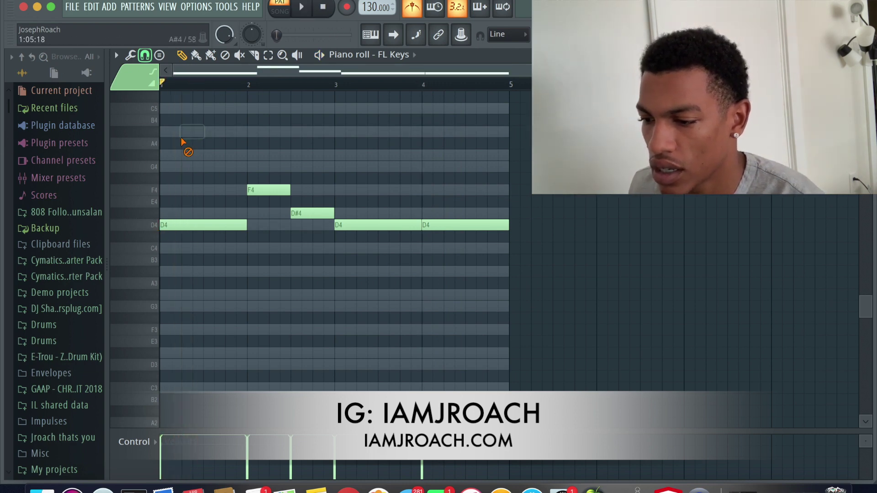
{"action": "left_click", "coordinate": [173, 155]}
{"action": "key", "text": "space"}
{"action": "left_click_drag", "start_coordinate": [173, 156], "coordinate": [177, 164]}
{"action": "key", "text": "space"}
{"action": "key", "text": "space"}
{"action": "key", "text": "space"}
{"action": "mouse_move", "coordinate": [192, 189]}
{"action": "left_mouse_down"}
{"action": "mouse_move", "coordinate": [191, 174]}
{"action": "mouse_move", "coordinate": [191, 218]}
{"action": "left_mouse_up"}
{"action": "key", "text": "space"}
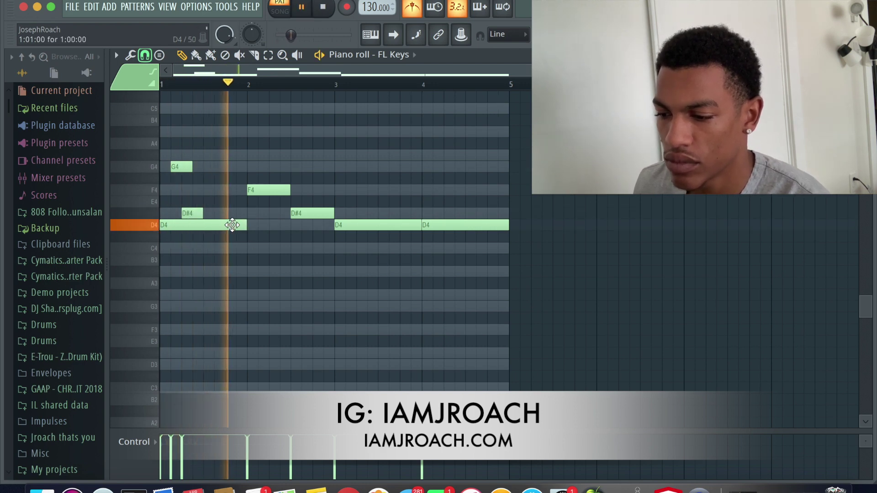
{"action": "left_click", "coordinate": [222, 249]}
{"action": "mouse_move", "coordinate": [222, 249]}
{"action": "left_mouse_down"}
{"action": "mouse_move", "coordinate": [212, 249]}
{"action": "mouse_move", "coordinate": [249, 261]}
{"action": "left_mouse_up"}
{"action": "key", "text": "space"}
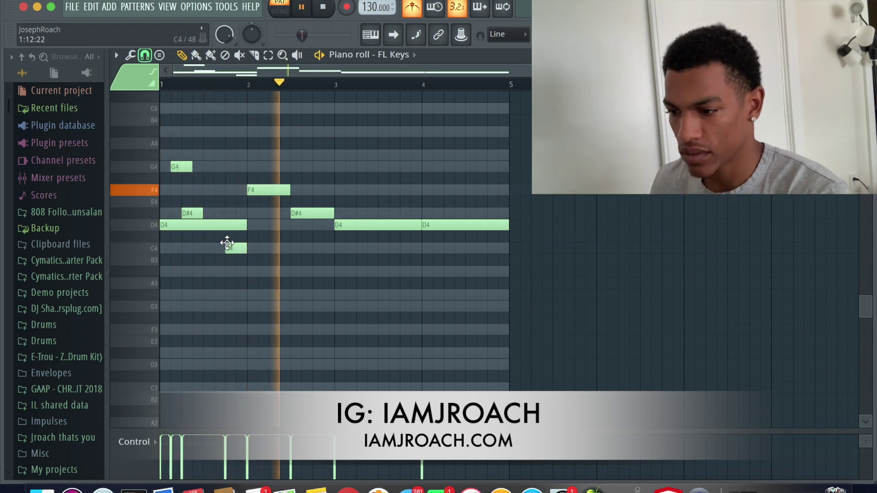
{"action": "right_click", "coordinate": [235, 249]}
{"action": "key", "text": "space"}
{"action": "key", "text": "space"}
{"action": "key", "text": "space"}
{"action": "key", "text": "space"}
{"action": "key", "text": "space"}
{"action": "key", "text": "space"}
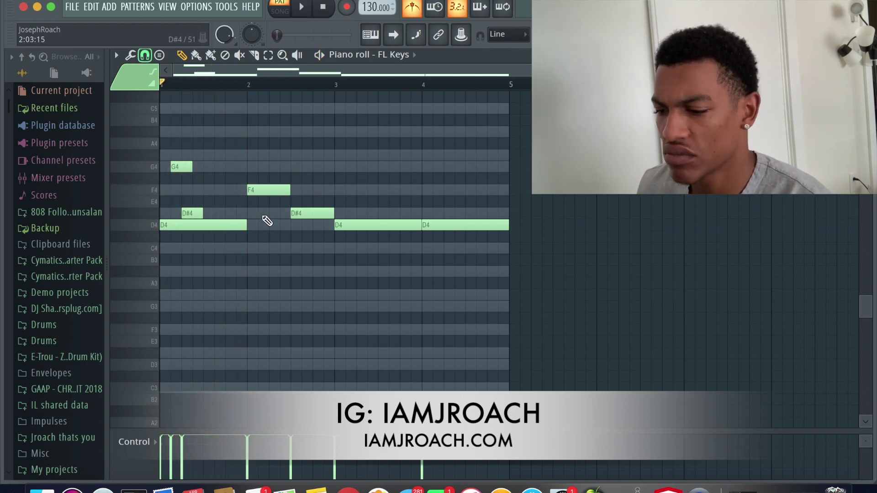
{"action": "key", "text": "space"}
- Delete the F4 and D#4 notes from bar 2 and duplicate the notes of bar 1 into it
{"action": "left_click_drag", "start_coordinate": [336, 87], "coordinate": [290, 86]}
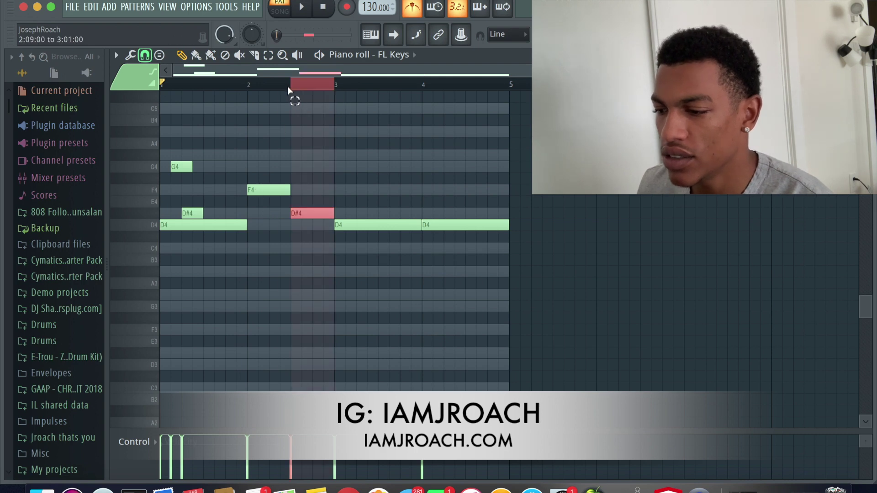
{"action": "key", "text": "Delete"}
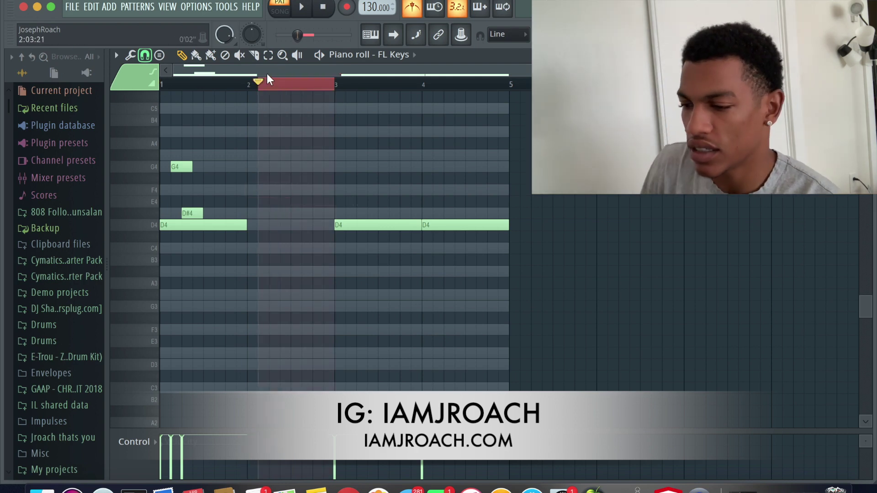
{"action": "left_click", "coordinate": [246, 86]}
{"action": "key", "text": "ctrl+b"}
{"action": "key", "text": "space"}
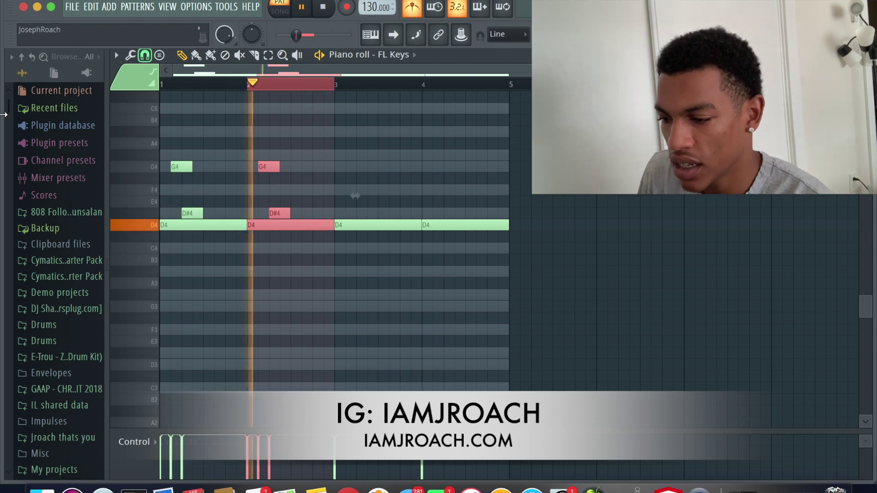
- Remove the D4 notes from bars 3 and 4, duplicate the first two bars into them, and play the pattern
{"action": "left_click", "coordinate": [323, 8]}
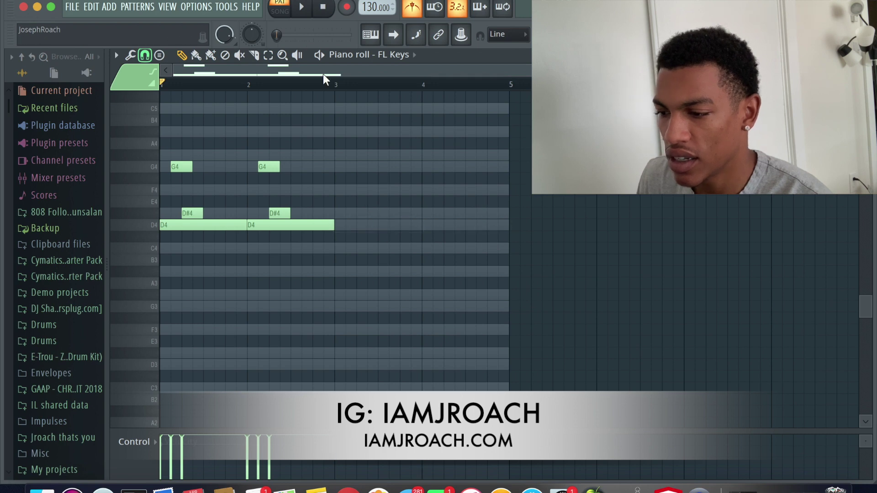
{"action": "key", "text": "ctrl+a"}
{"action": "key", "text": "ctrl+b"}
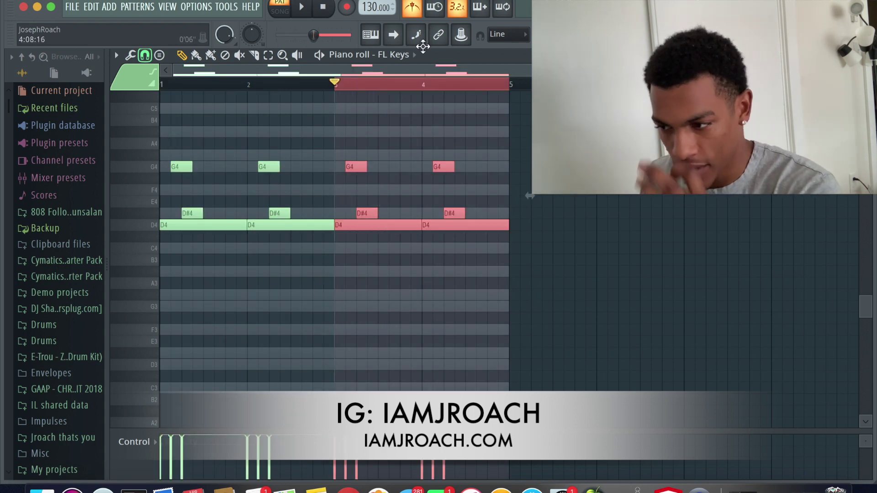
{"action": "left_click", "coordinate": [352, 79]}
{"action": "left_click", "coordinate": [325, 7]}
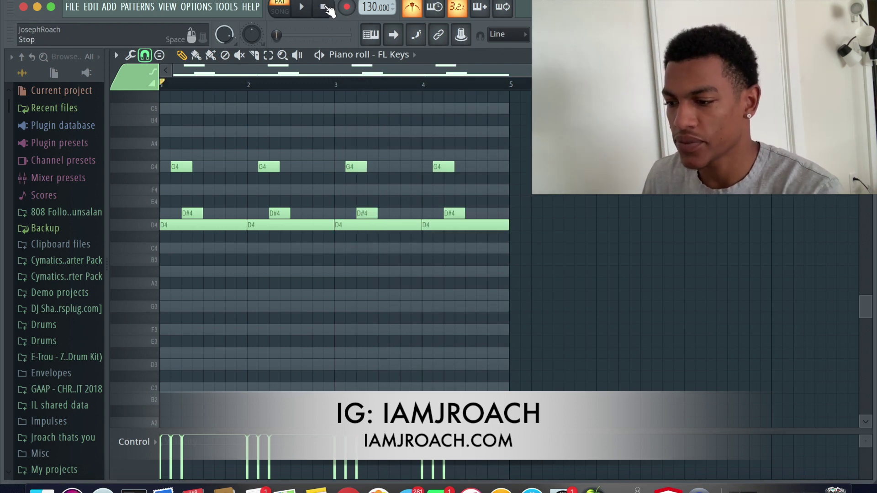
{"action": "key", "text": "space"}
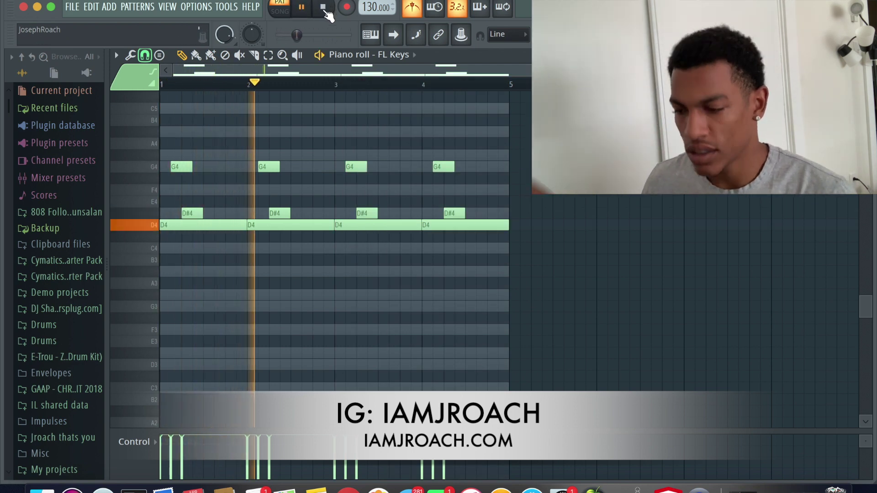
- Add a quarter-bar C4 note at the end of bar 2 and a quarter-bar F4 note at the end of bar 4
{"action": "left_click", "coordinate": [332, 248]}
{"action": "left_click_drag", "start_coordinate": [329, 247], "coordinate": [318, 247]}
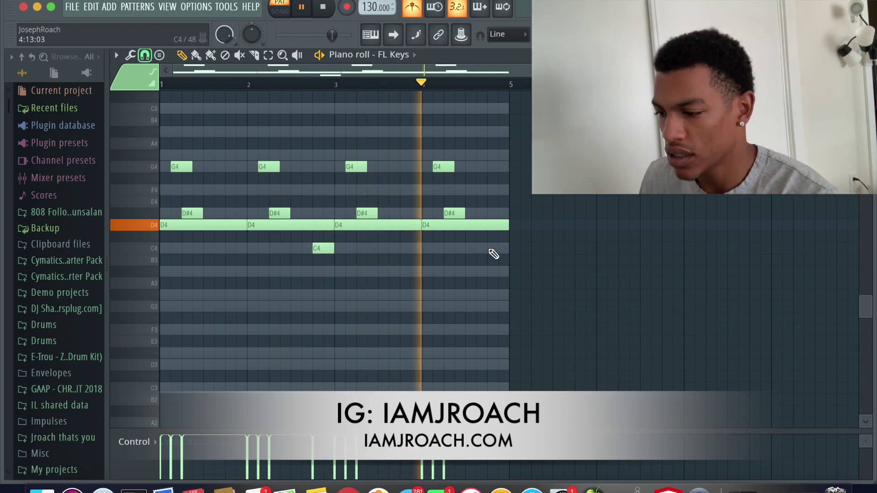
{"action": "left_click", "coordinate": [494, 272]}
{"action": "left_click_drag", "start_coordinate": [498, 273], "coordinate": [496, 248]}
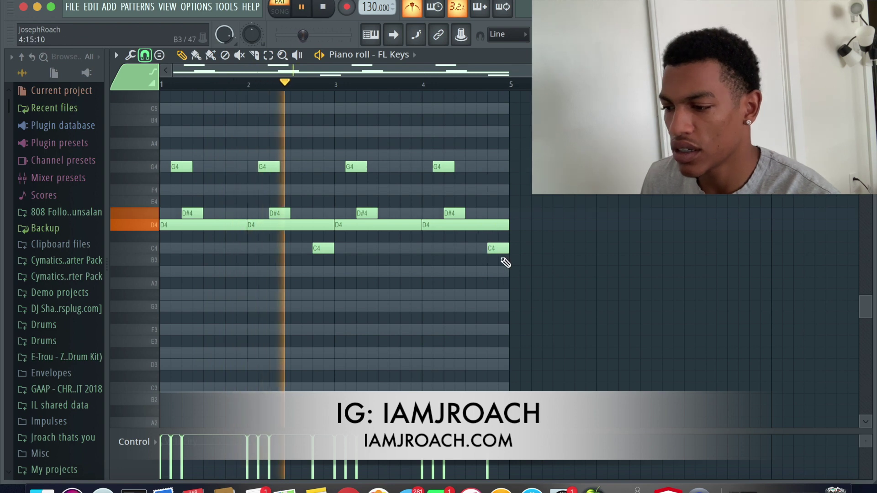
{"action": "right_click", "coordinate": [496, 248]}
{"action": "left_click", "coordinate": [496, 190]}
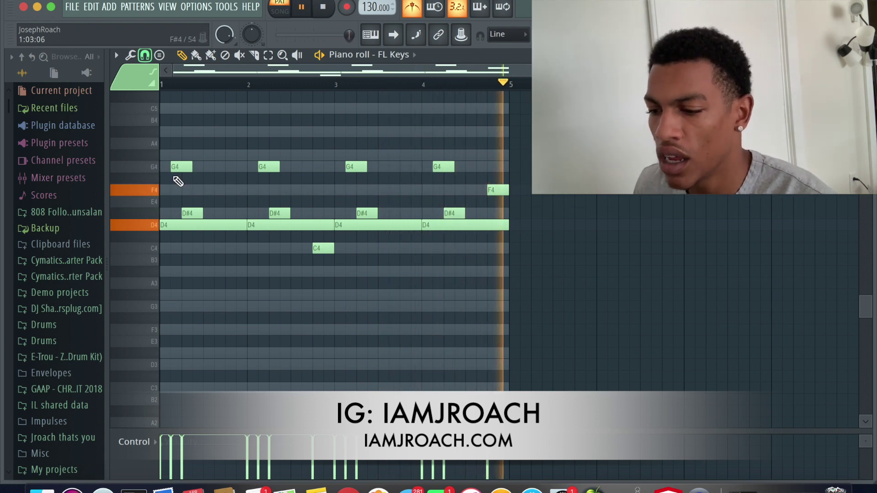
- Start a higher melody line with a quarter-bar G5 note at the beginning of bar 1
{"action": "scroll", "coordinate": [185, 182], "scroll_direction": "up", "scroll_amount": 4}
{"action": "key", "text": "space"}
{"action": "left_click_drag", "start_coordinate": [171, 198], "coordinate": [106, 177]}
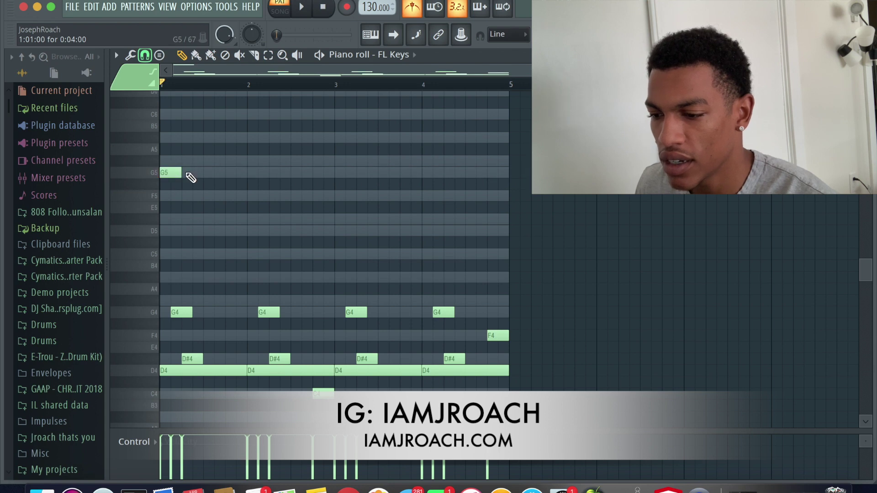
{"action": "left_click", "coordinate": [208, 162]}
{"action": "key", "text": "space"}
{"action": "right_click", "coordinate": [209, 163]}
{"action": "key", "text": "space"}
{"action": "left_click", "coordinate": [208, 138]}
{"action": "key", "text": "space"}
{"action": "left_click", "coordinate": [227, 140]}
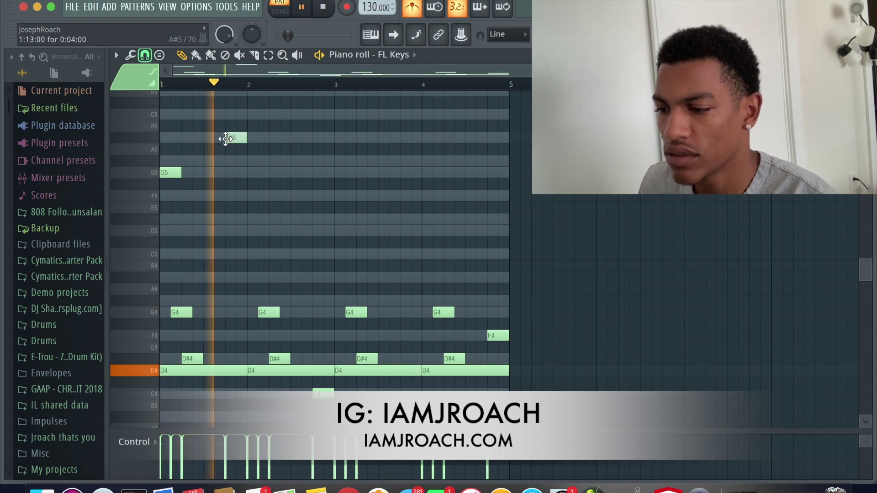
{"action": "right_click", "coordinate": [228, 141]}
{"action": "key", "text": "space"}
- Add a quarter-bar G#5 note at the end of bar 1 and a quarter-bar F5 note at the start of bar 2
{"action": "left_click_drag", "start_coordinate": [211, 148], "coordinate": [213, 135]}
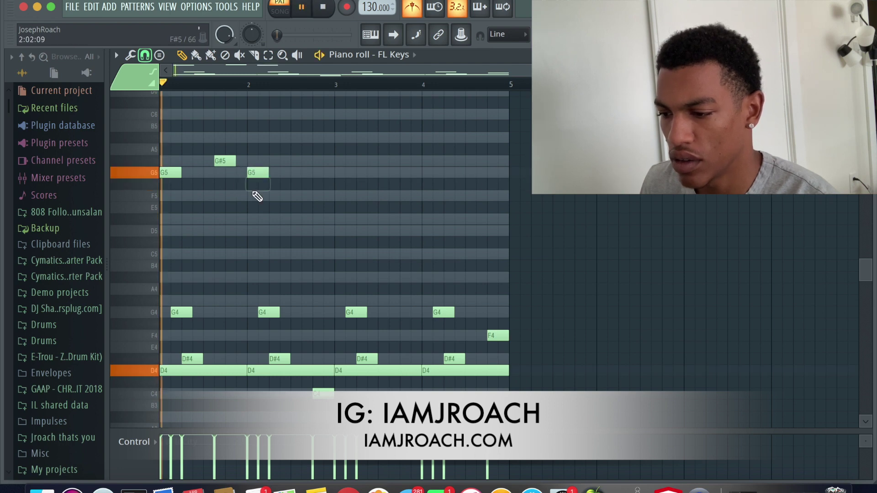
{"action": "right_click", "coordinate": [225, 162]}
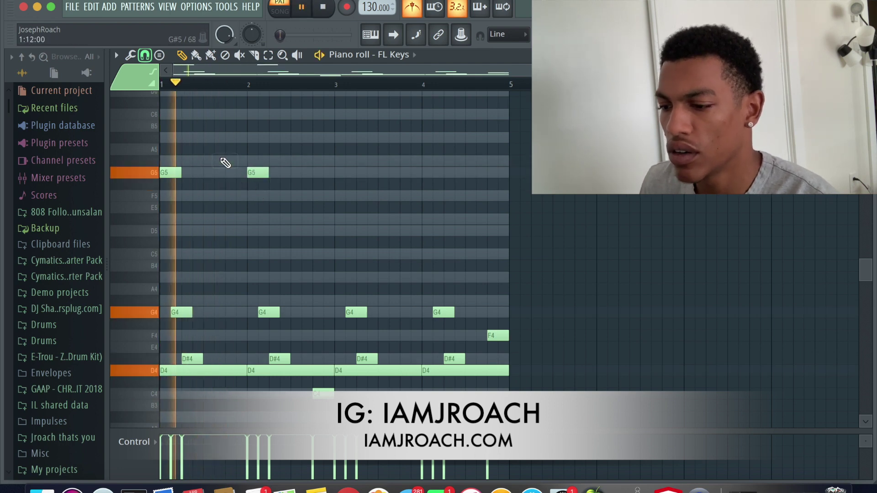
{"action": "left_click", "coordinate": [226, 161]}
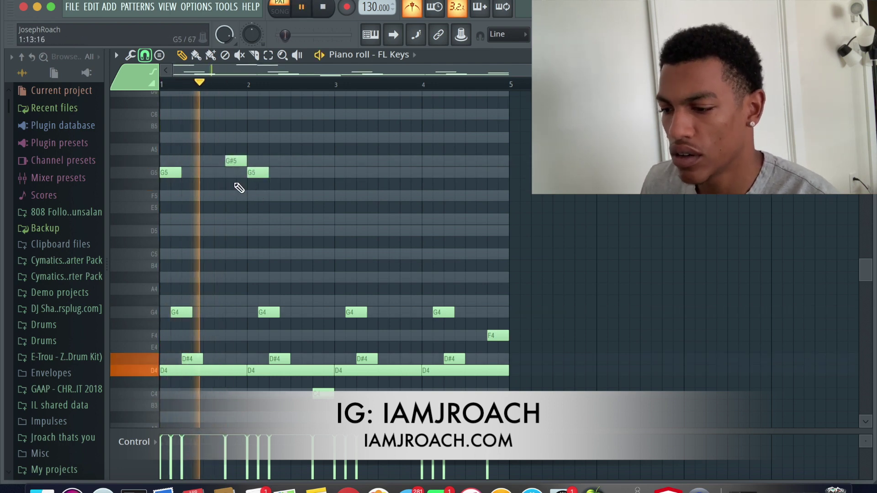
{"action": "left_click", "coordinate": [258, 196]}
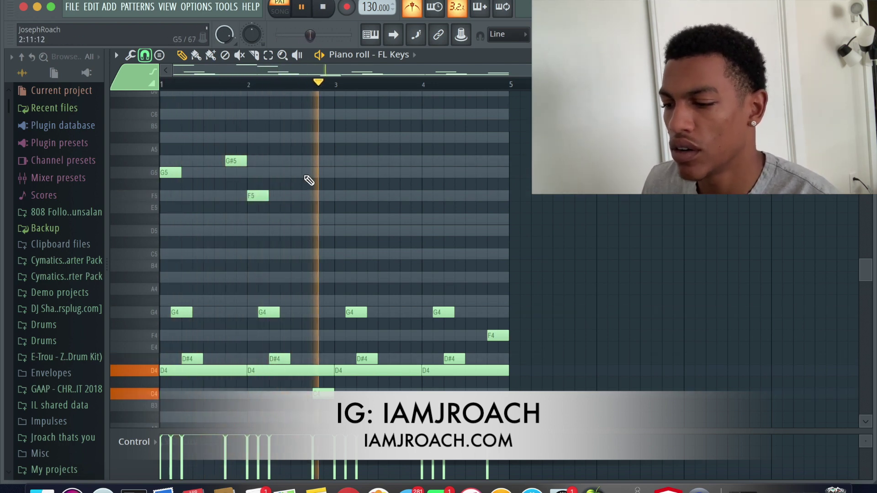
- Add quarter-bar notes: G#5 halfway through bar 2, G5 starting bar 3, G#5 ending bar 3, and F5 starting bar 4
{"action": "left_click_drag", "start_coordinate": [299, 173], "coordinate": [299, 161]}
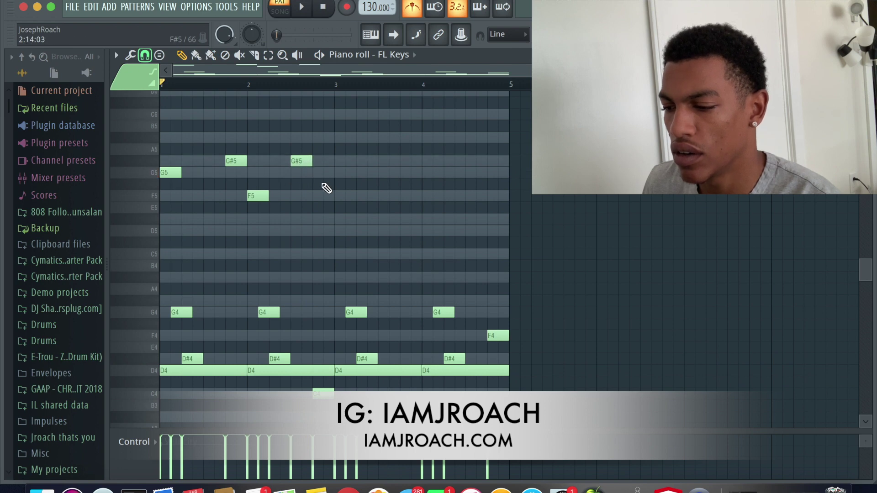
{"action": "left_click", "coordinate": [341, 173]}
{"action": "left_click", "coordinate": [378, 172]}
{"action": "left_click_drag", "start_coordinate": [381, 172], "coordinate": [392, 160]}
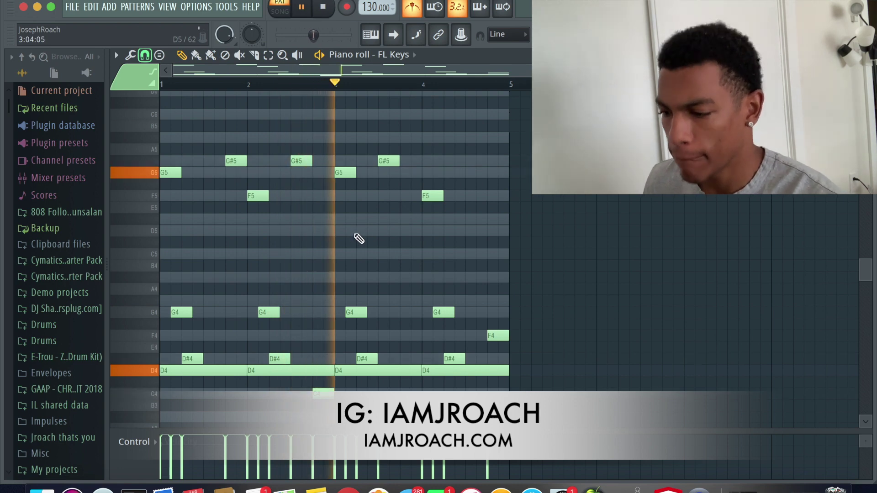
{"action": "left_click_drag", "start_coordinate": [395, 160], "coordinate": [417, 161]}
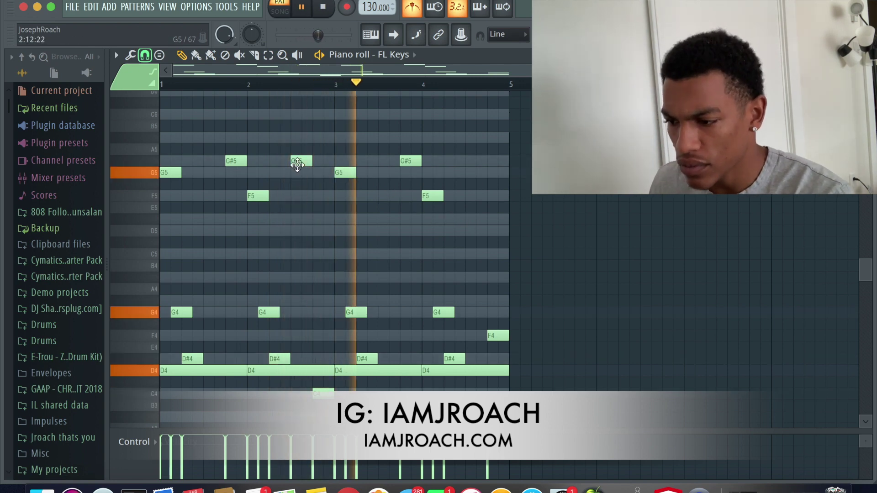
- Add a quarter-bar G#5 note at the end of bar 4 and compare A#5 with G#5 for the note halfway through bar 2
{"action": "left_click_drag", "start_coordinate": [301, 161], "coordinate": [300, 137]}
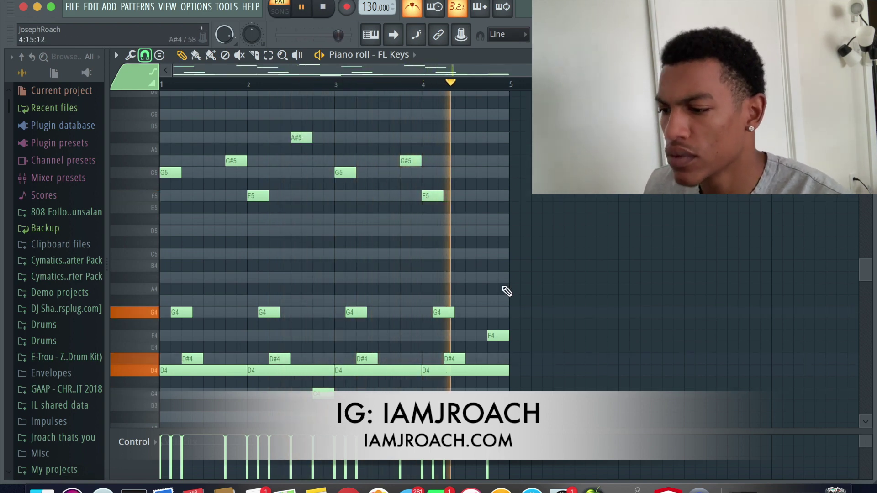
{"action": "left_click", "coordinate": [496, 161]}
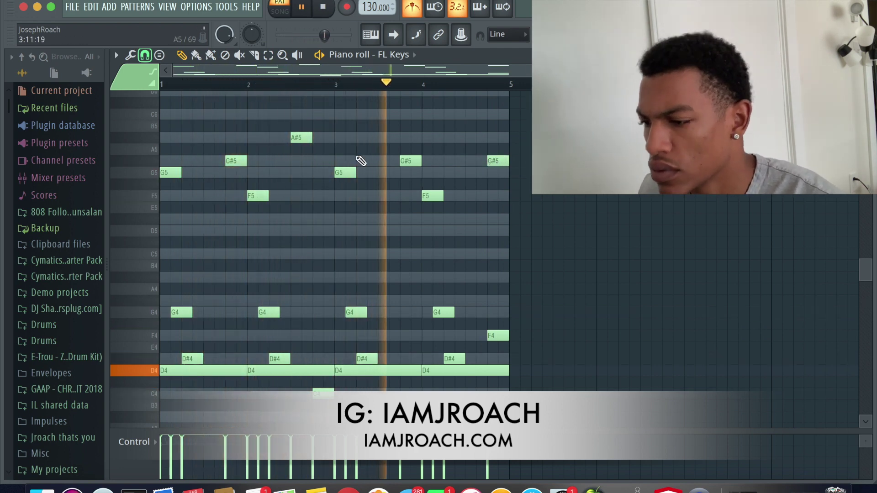
{"action": "left_click_drag", "start_coordinate": [306, 138], "coordinate": [306, 162]}
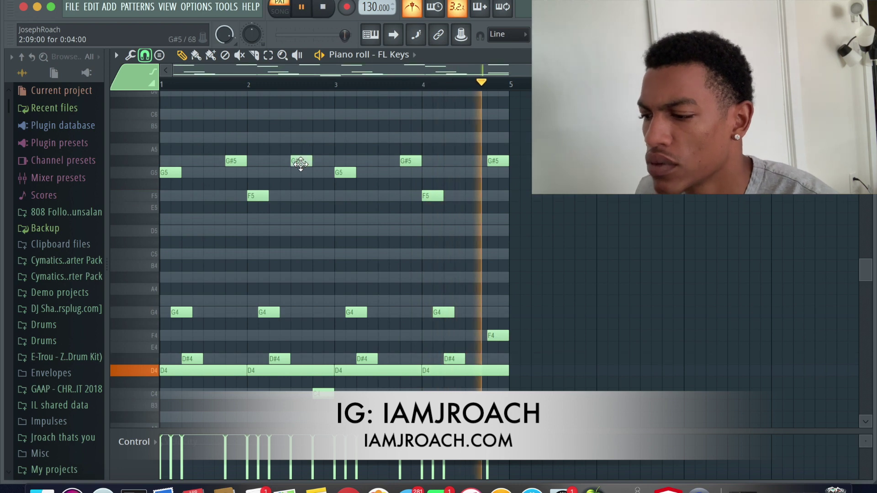
- Raise the last higher-melody note of bar 4 to A#5 and add a quarter-bar F5 note at the end of bar 2
{"action": "left_click_drag", "start_coordinate": [502, 176], "coordinate": [502, 152]}
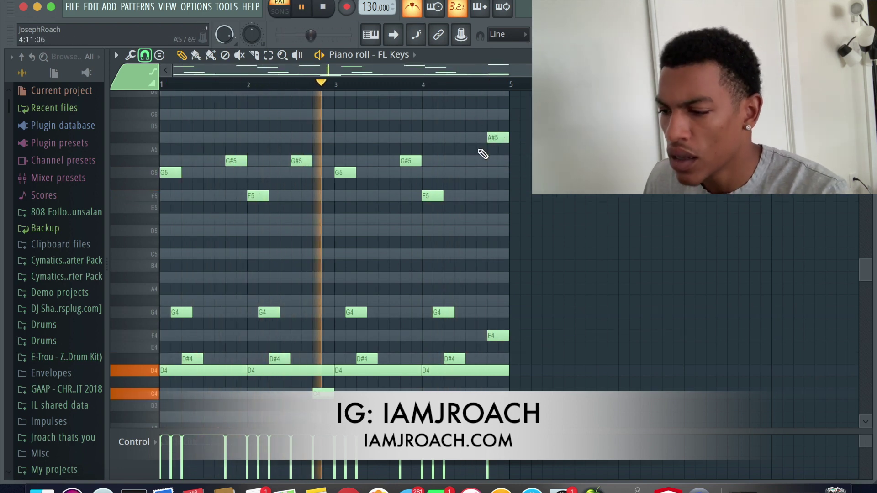
{"action": "key", "text": "space"}
{"action": "key", "text": "space"}
{"action": "left_click", "coordinate": [279, 85]}
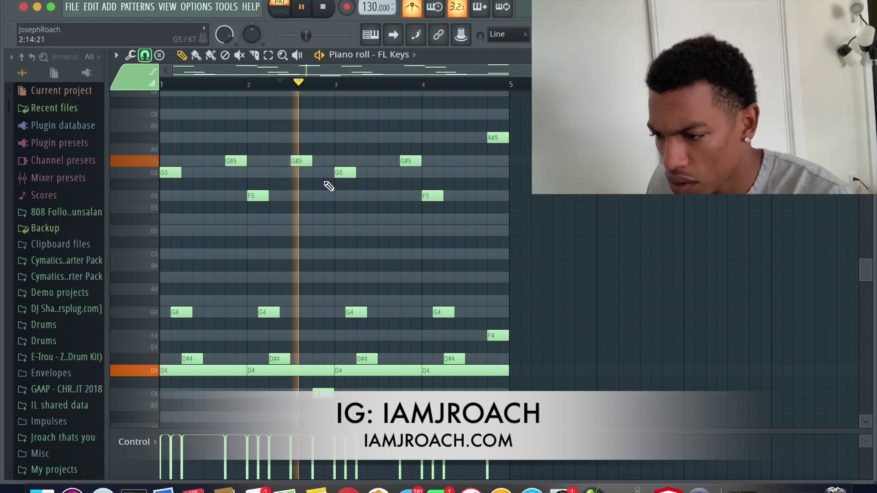
{"action": "left_click", "coordinate": [317, 195]}
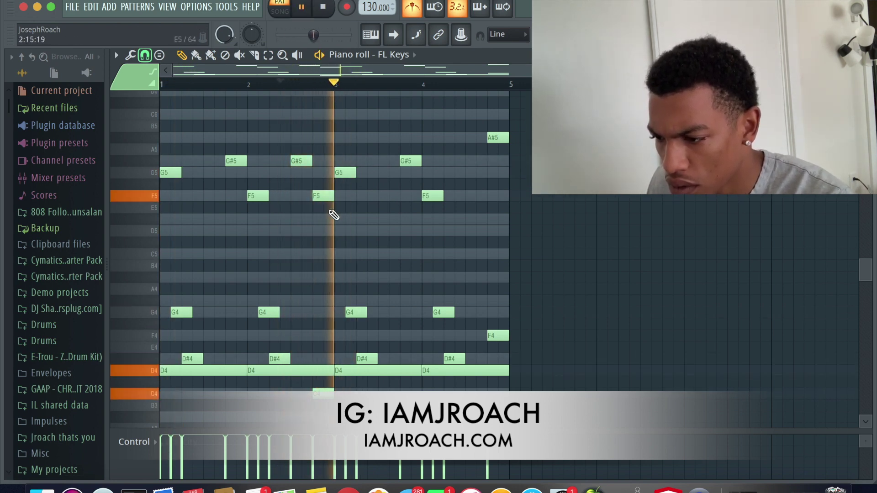
{"action": "key", "text": "space"}
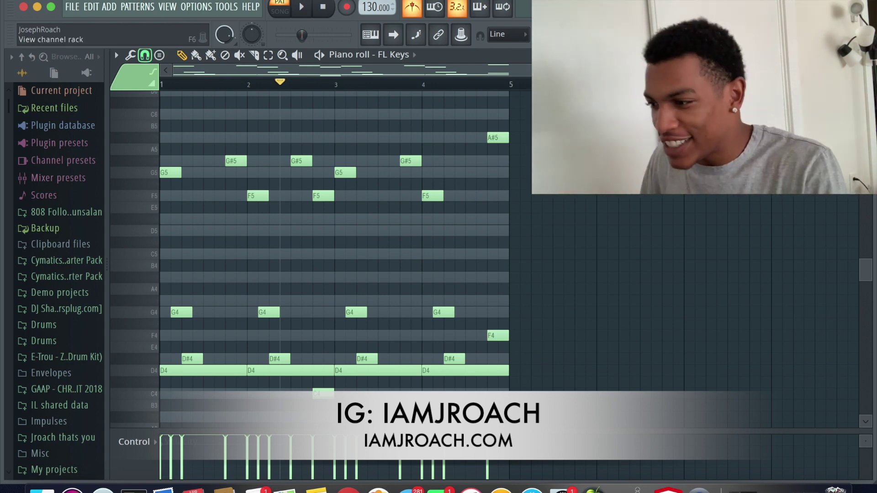
- Listen to the pattern alongside the channel rack and browse the sample folders for drum sounds, expanding The Marti..lock Kit
{"action": "key", "text": "F6"}
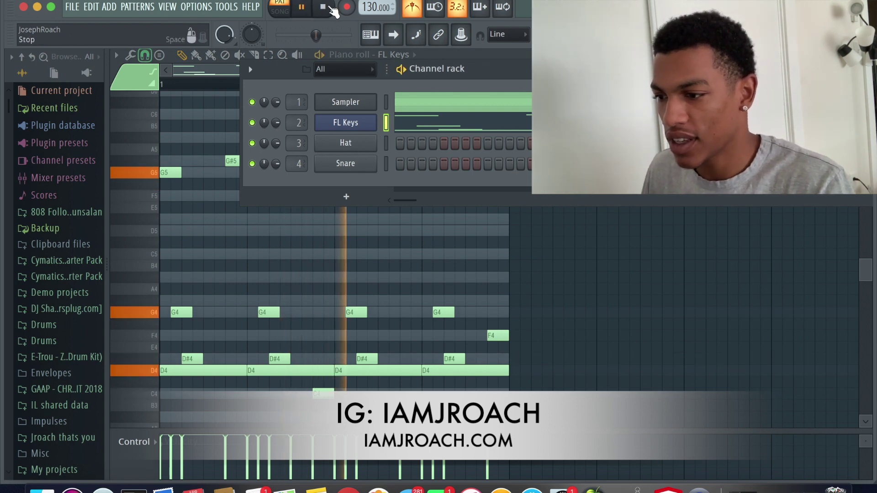
{"action": "key", "text": "space"}
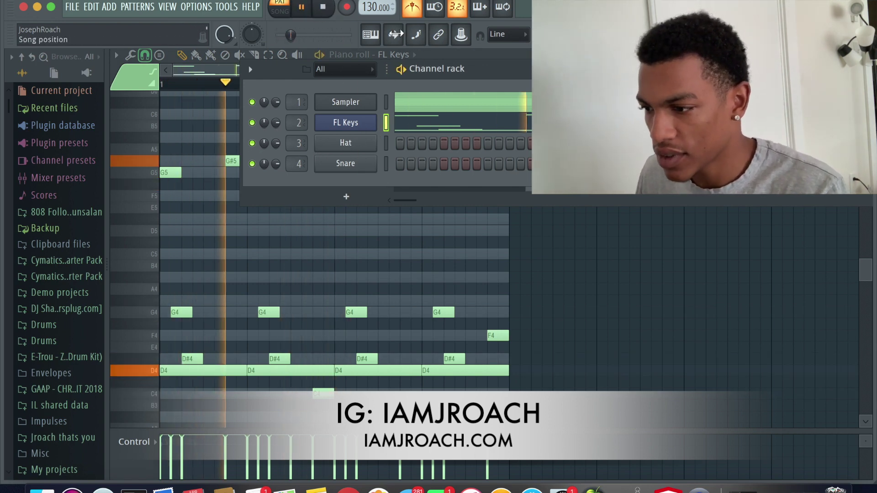
{"action": "key", "text": "space"}
{"action": "scroll", "coordinate": [75, 365], "scroll_direction": "down", "scroll_amount": 2}
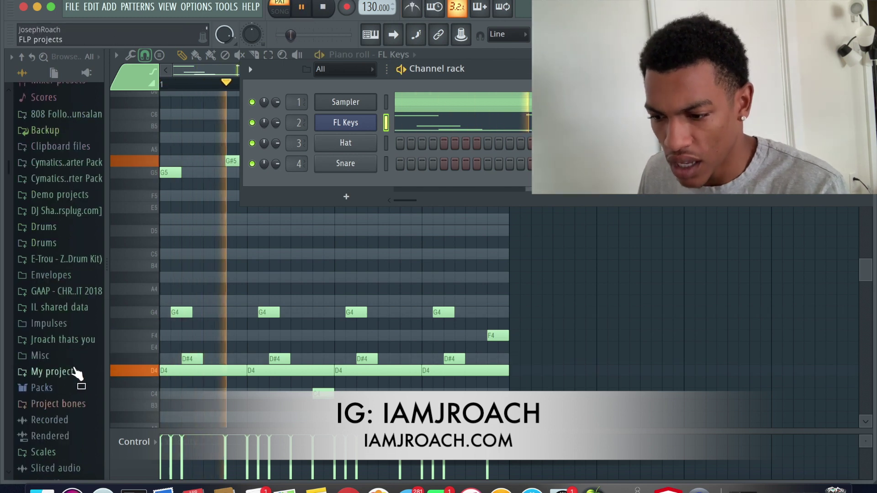
{"action": "scroll", "coordinate": [71, 292], "scroll_direction": "up", "scroll_amount": 2}
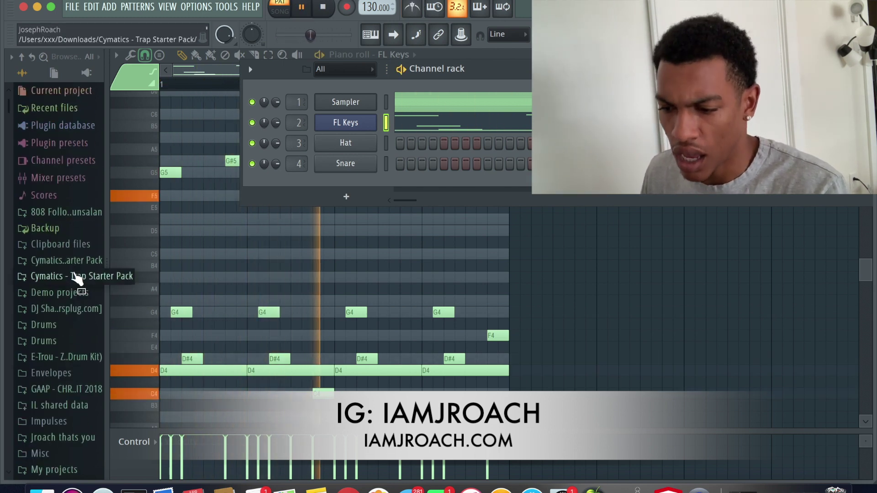
{"action": "scroll", "coordinate": [74, 416], "scroll_direction": "down", "scroll_amount": 2}
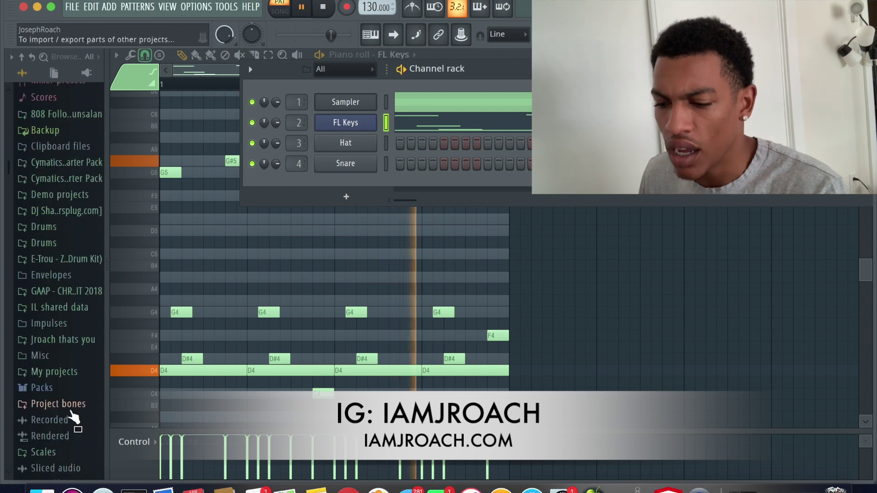
{"action": "left_click", "coordinate": [60, 339]}
{"action": "scroll", "coordinate": [78, 388], "scroll_direction": "down", "scroll_amount": 4}
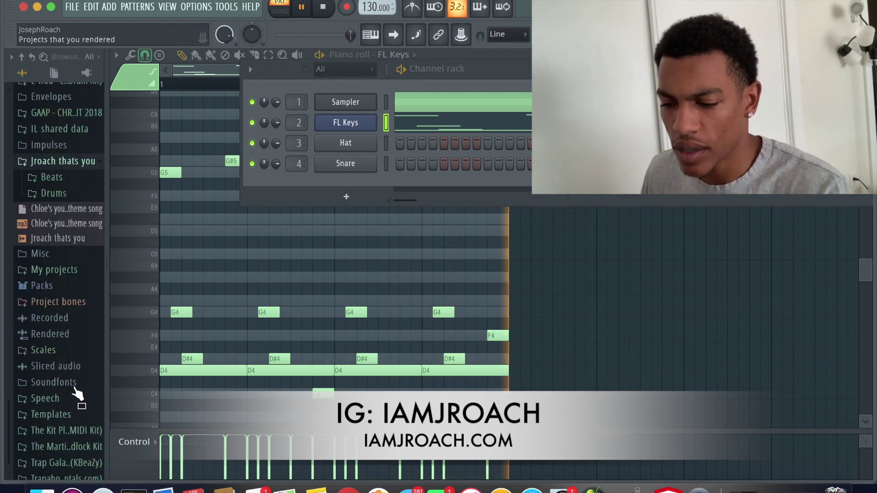
{"action": "left_click", "coordinate": [73, 422]}
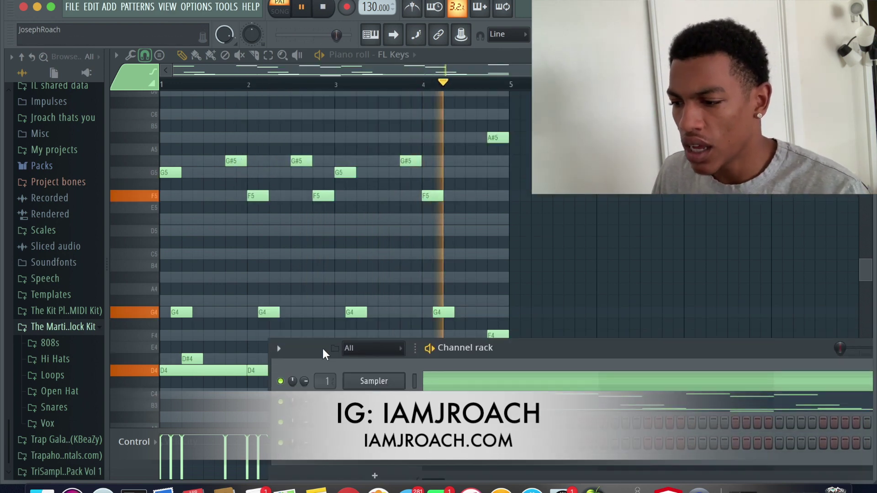
- Cut all the higher melody notes from the FL Keys piano roll and clone the FL Keys channel
{"action": "left_click_drag", "start_coordinate": [616, 122], "coordinate": [157, 209]}
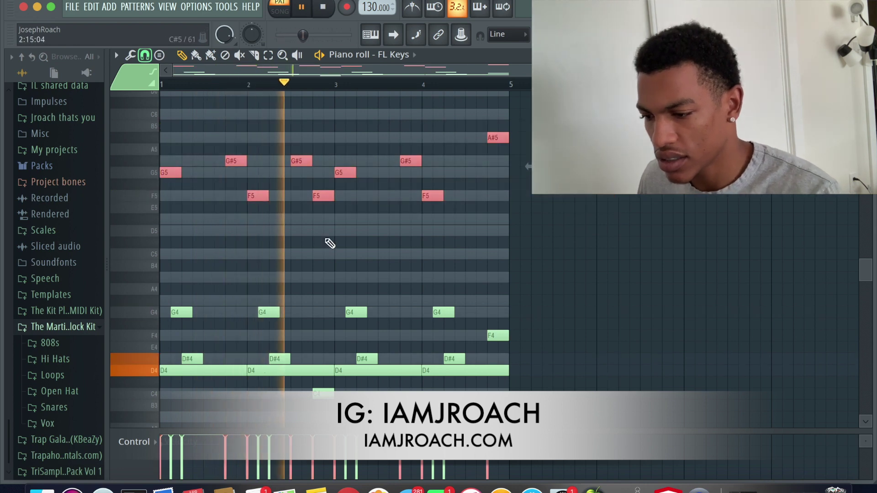
{"action": "key", "text": "Delete"}
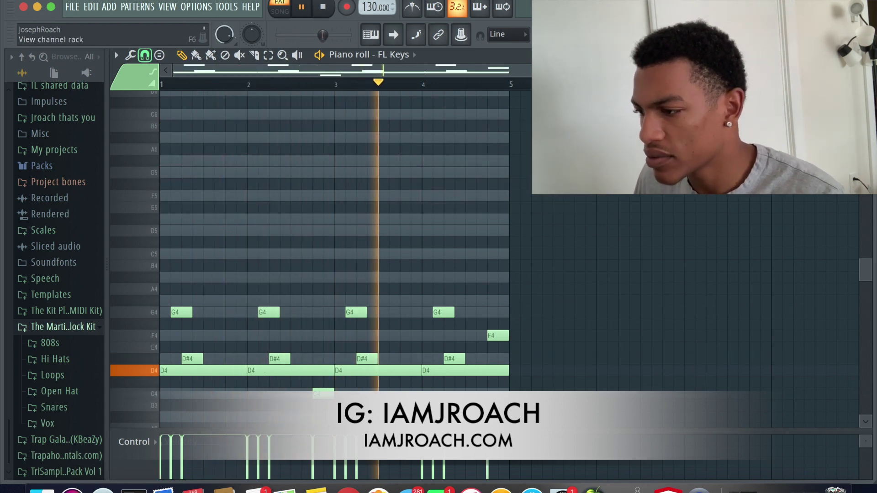
{"action": "key", "text": "F6"}
{"action": "right_click", "coordinate": [404, 395]}
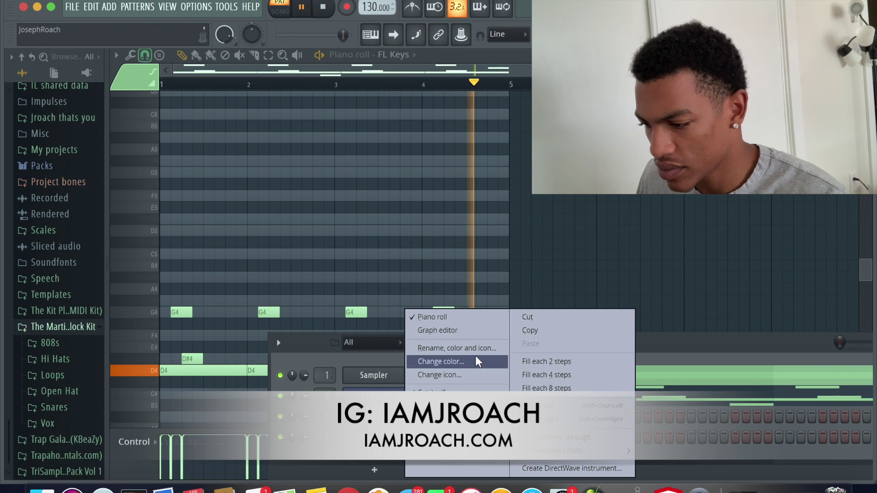
{"action": "left_click", "coordinate": [426, 436]}
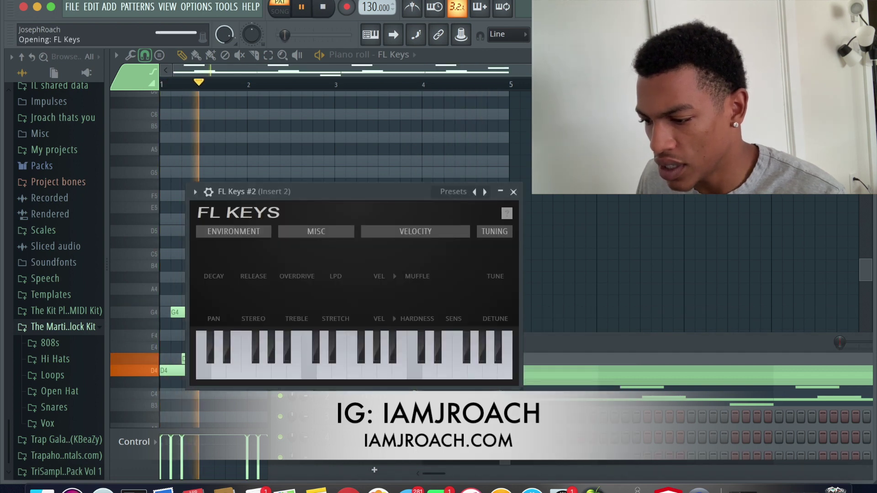
{"action": "left_click", "coordinate": [514, 192]}
{"action": "right_click", "coordinate": [402, 374]}
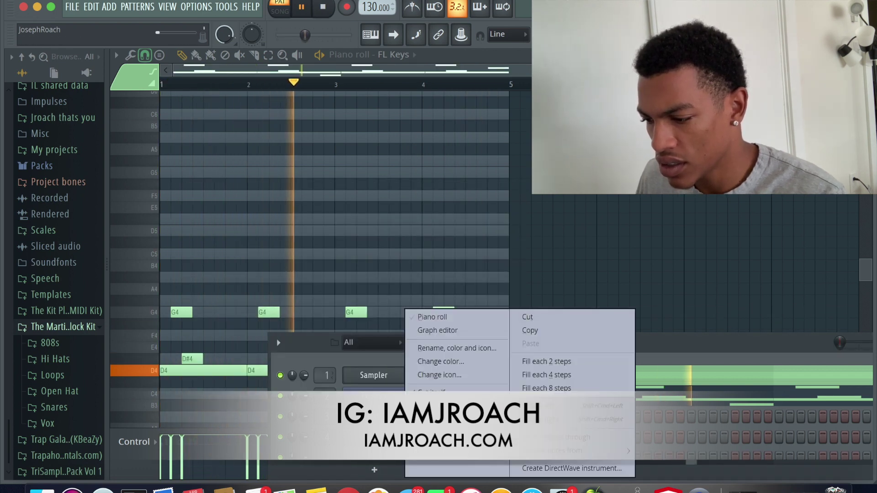
{"action": "left_click", "coordinate": [387, 416]}
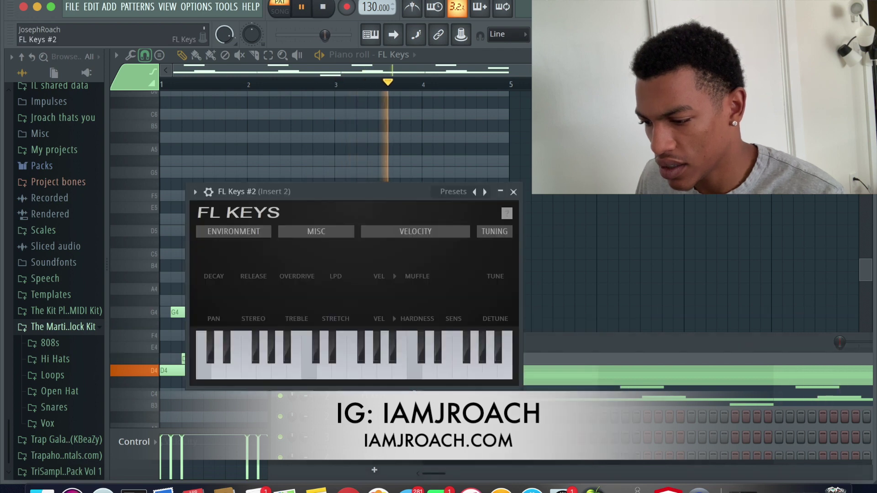
{"action": "left_click", "coordinate": [514, 192]}
- Paste the higher melody into the FL Keys #2 piano roll, undoing the duplicate paste
{"action": "right_click", "coordinate": [402, 375]}
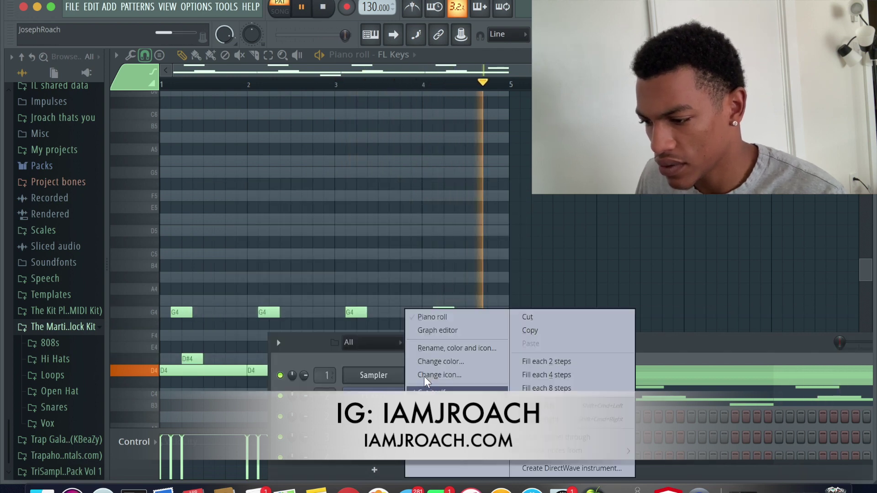
{"action": "left_click", "coordinate": [431, 316]}
{"action": "key", "text": "ctrl+v"}
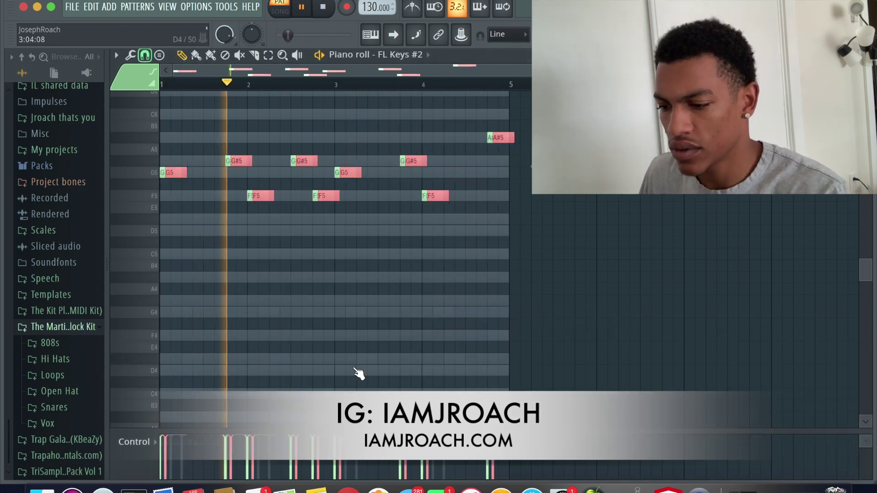
{"action": "key", "text": "ctrl+z"}
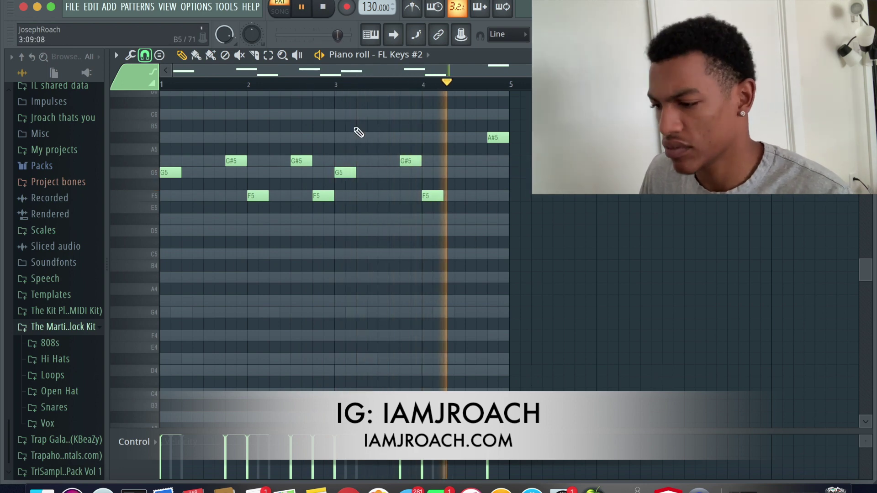
- Apply legato to the FL Keys #2 melody, using a temporary F#5 note at the start of bar 5 and deleting it again
{"action": "left_click", "coordinate": [515, 184]}
{"action": "key", "text": "space"}
{"action": "key", "text": "ctrl+l"}
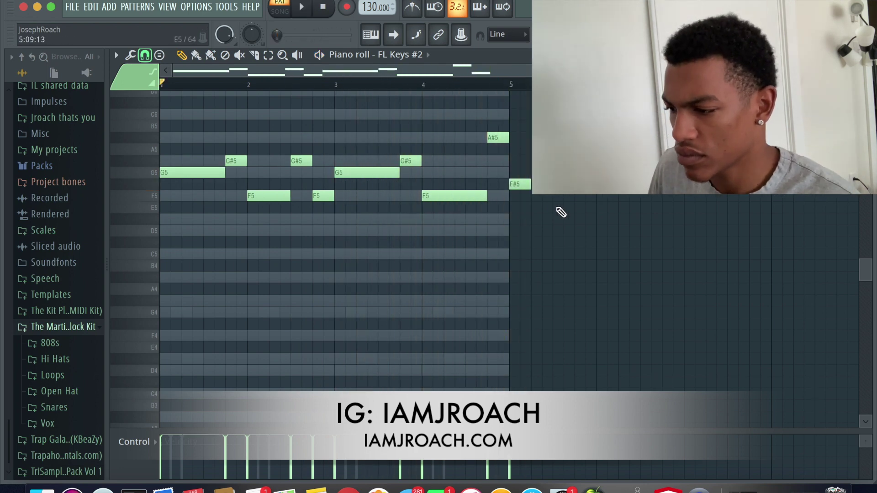
{"action": "key", "text": "space"}
{"action": "scroll", "coordinate": [548, 228], "scroll_direction": "up", "scroll_amount": 6}
{"action": "scroll", "coordinate": [528, 250], "scroll_direction": "down", "scroll_amount": 4}
{"action": "right_click", "coordinate": [517, 300]}
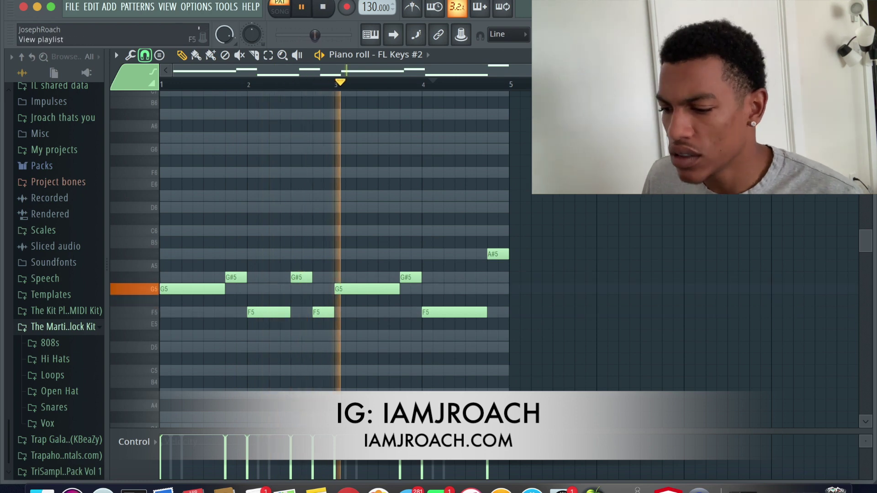
- Replace the Hat channel's sample with Clap [ Air ] from the Claps folder of the Trap Gal..KBeaZy) kit
{"action": "left_click", "coordinate": [114, 51]}
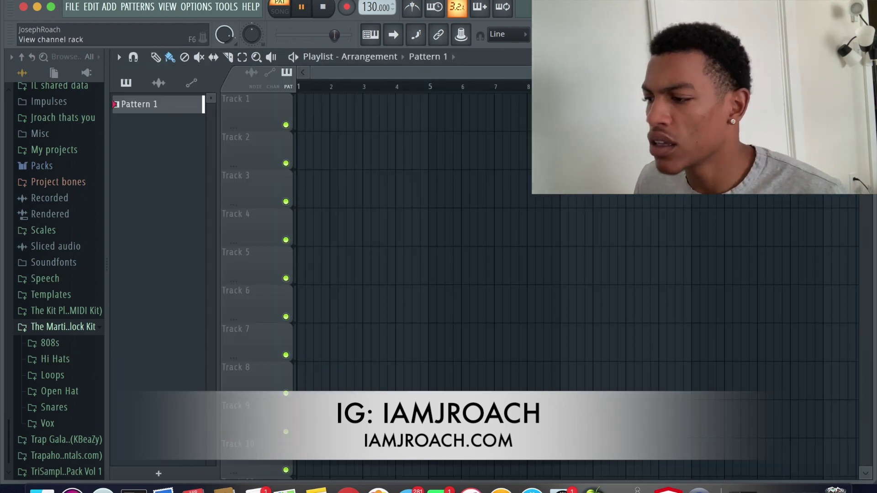
{"action": "key", "text": "F5"}
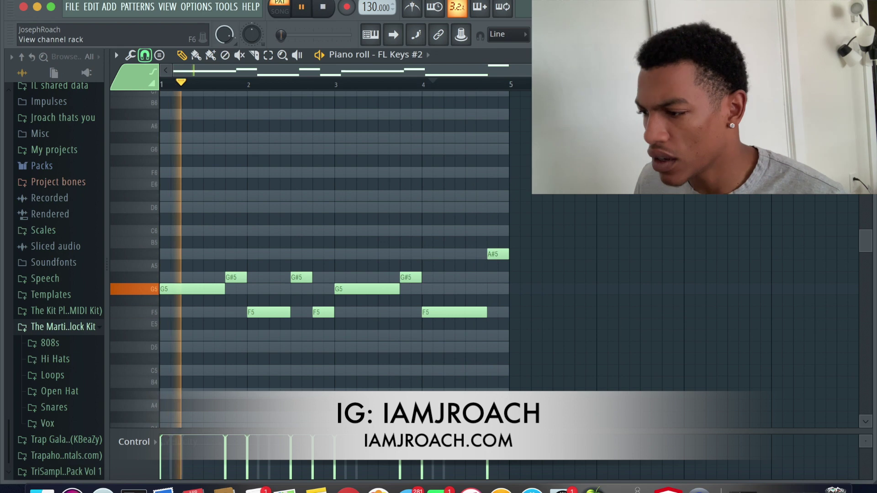
{"action": "key", "text": "F6"}
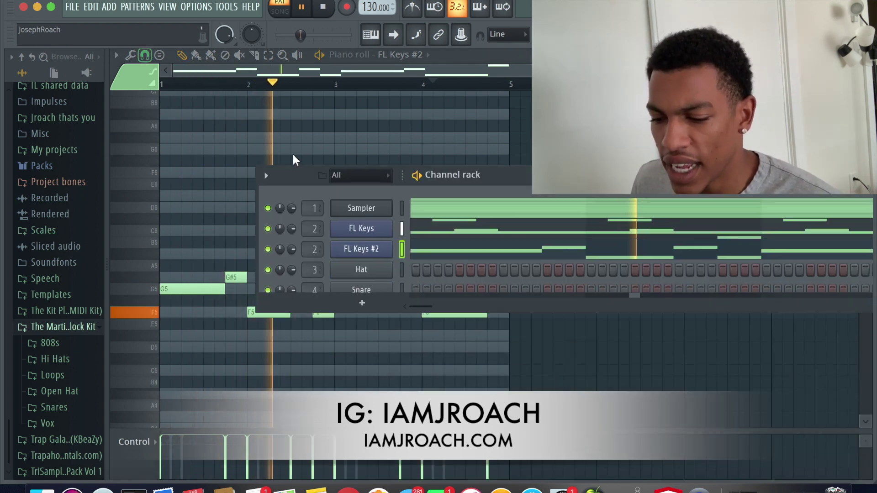
{"action": "left_click", "coordinate": [66, 439]}
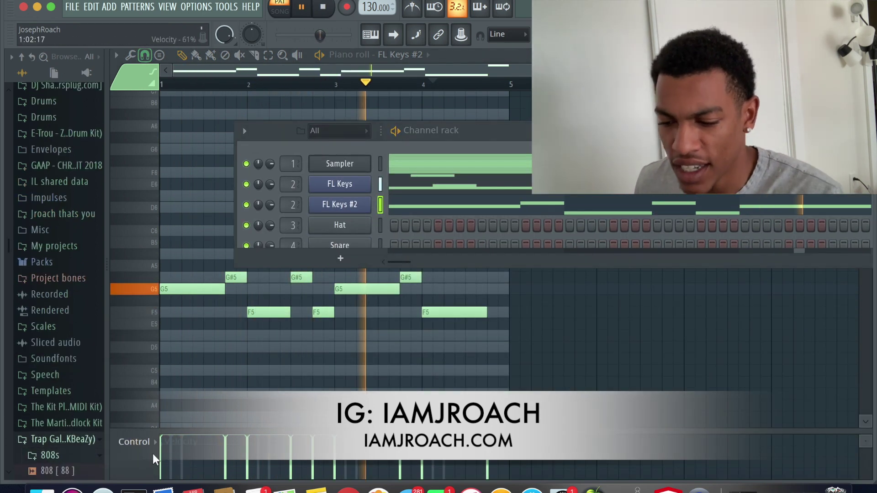
{"action": "left_click", "coordinate": [45, 454]}
{"action": "scroll", "coordinate": [60, 401], "scroll_direction": "down", "scroll_amount": 3}
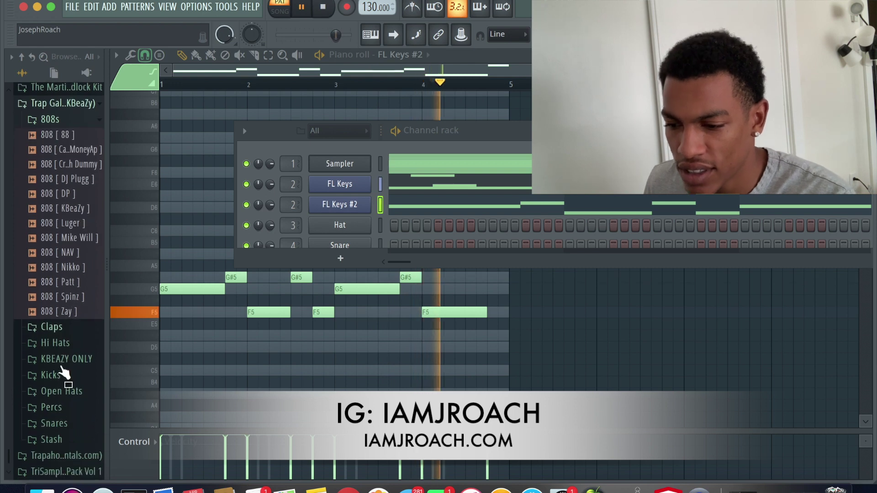
{"action": "left_click", "coordinate": [60, 330]}
{"action": "left_click_drag", "start_coordinate": [64, 342], "coordinate": [356, 227]}
{"action": "key", "text": "space"}
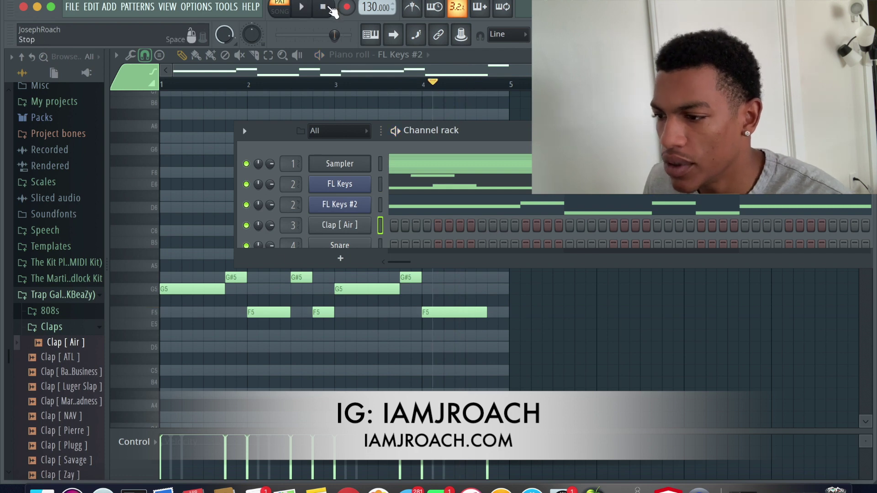
- Place Clap [ Air ] hits halfway through bars 1 and 2 and duplicate them into bars 3 and 4
{"action": "left_click", "coordinate": [482, 226]}
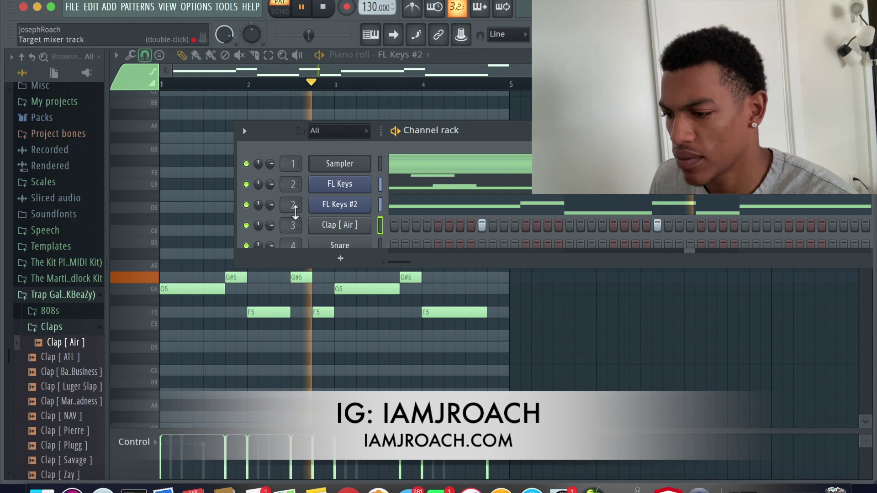
{"action": "key", "text": "space"}
{"action": "right_click", "coordinate": [349, 225]}
{"action": "left_click", "coordinate": [399, 225]}
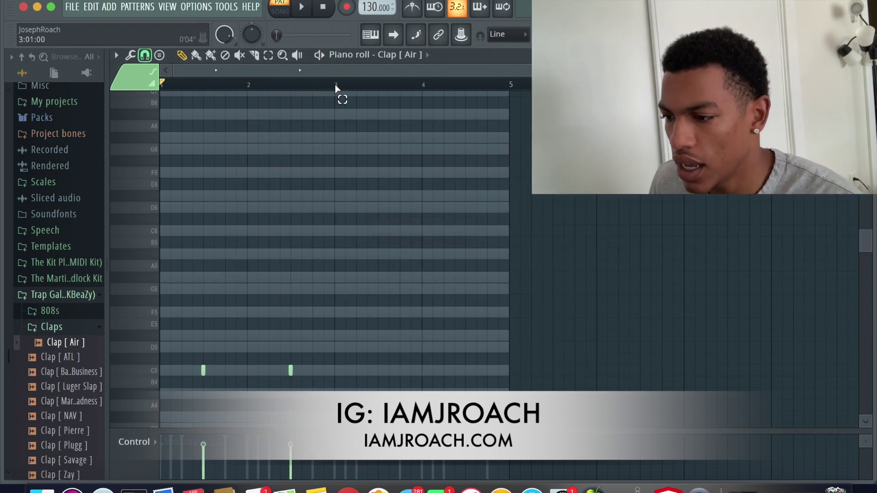
{"action": "key", "text": "ctrl+b"}
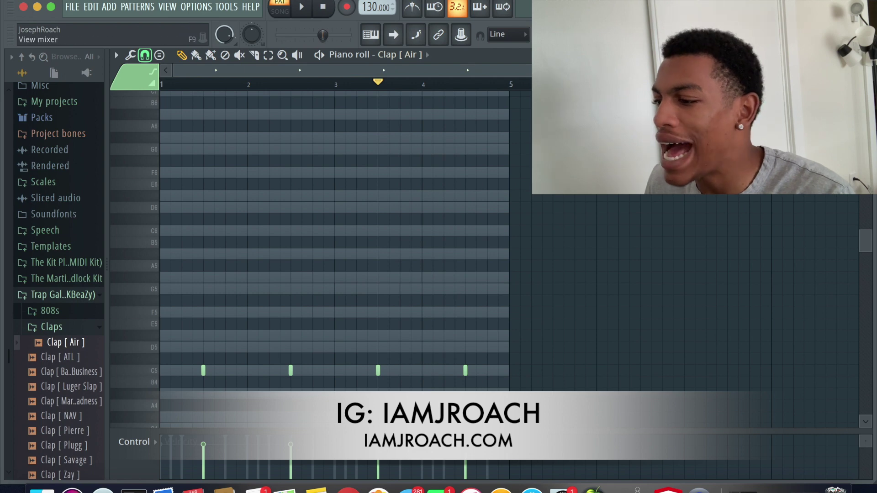
- Replace the Snare channel's sample with 808 [ DJ Plugg ] from the 808s folder of the Trap Gal..KBeaZy) kit
{"action": "key", "text": "F9"}
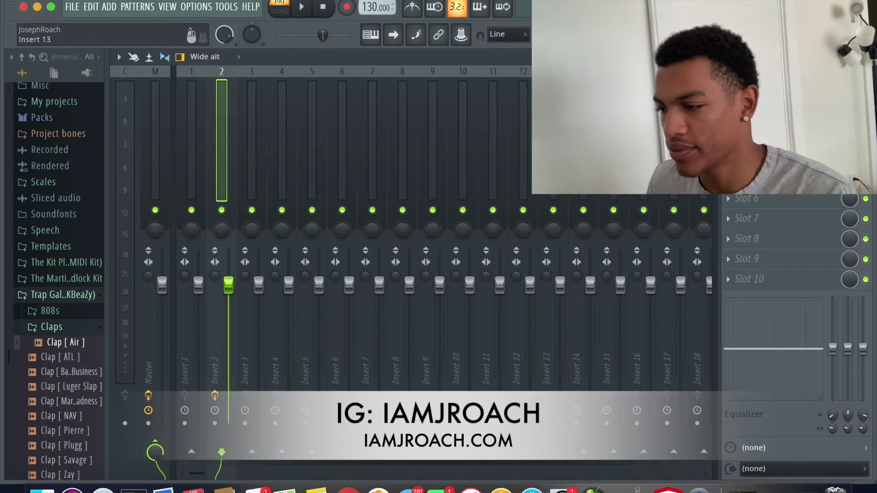
{"action": "key", "text": "F5"}
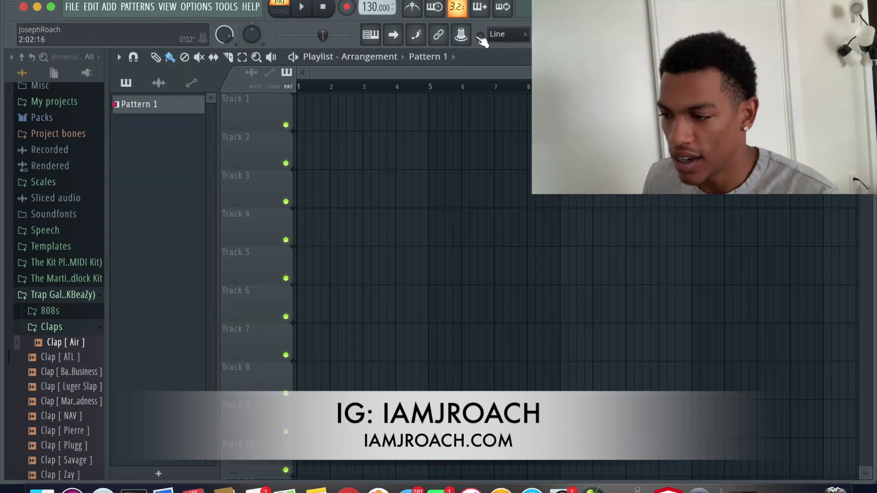
{"action": "key", "text": "space"}
{"action": "key", "text": "F6"}
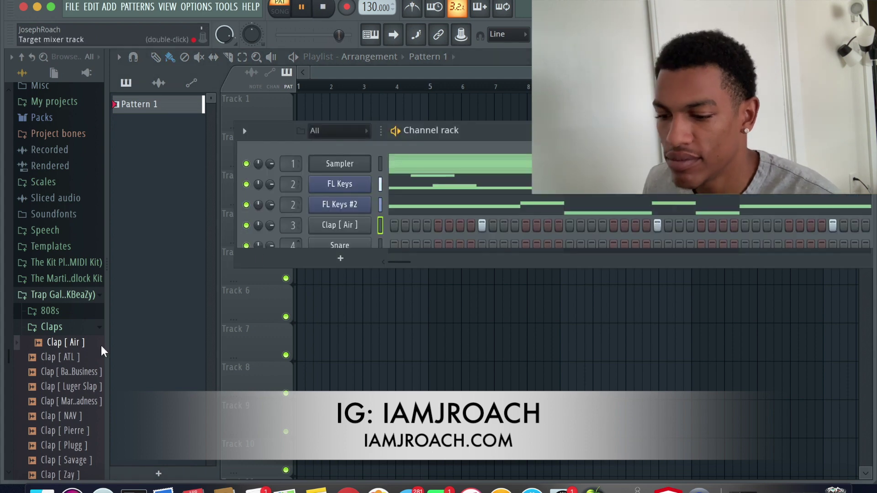
{"action": "scroll", "coordinate": [33, 407], "scroll_direction": "down", "scroll_amount": 5}
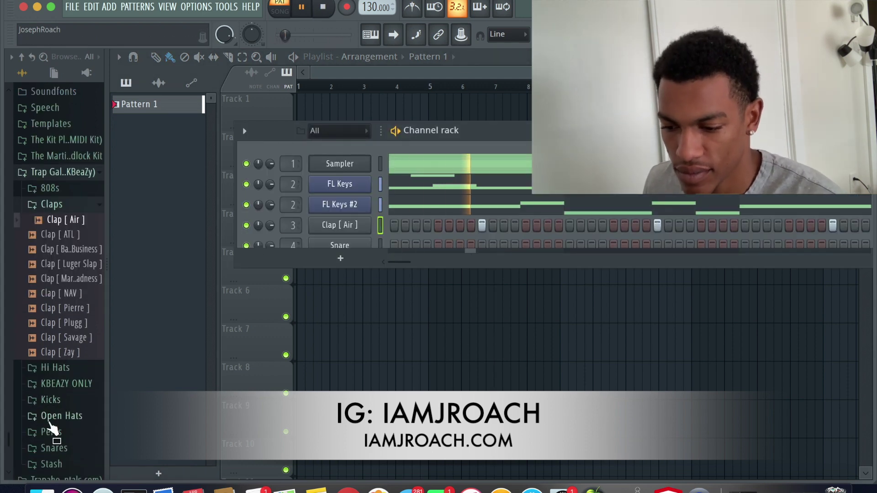
{"action": "left_click", "coordinate": [51, 188]}
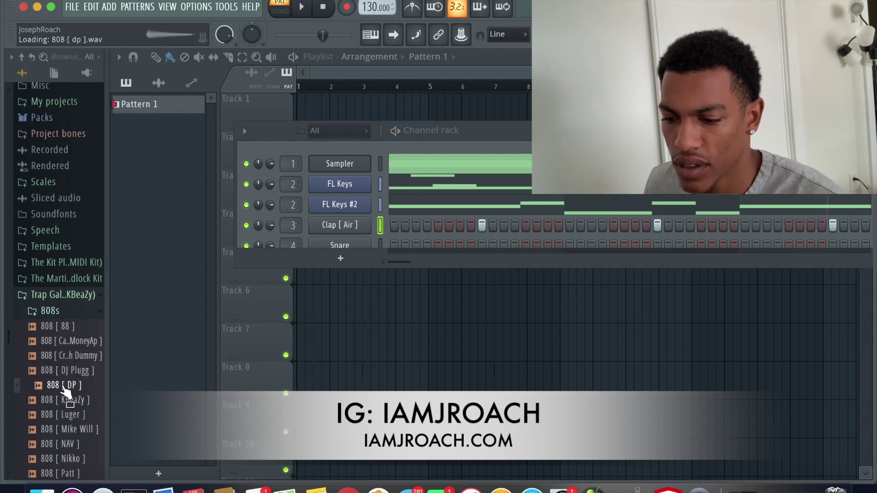
{"action": "left_click_drag", "start_coordinate": [342, 242], "coordinate": [349, 244]}
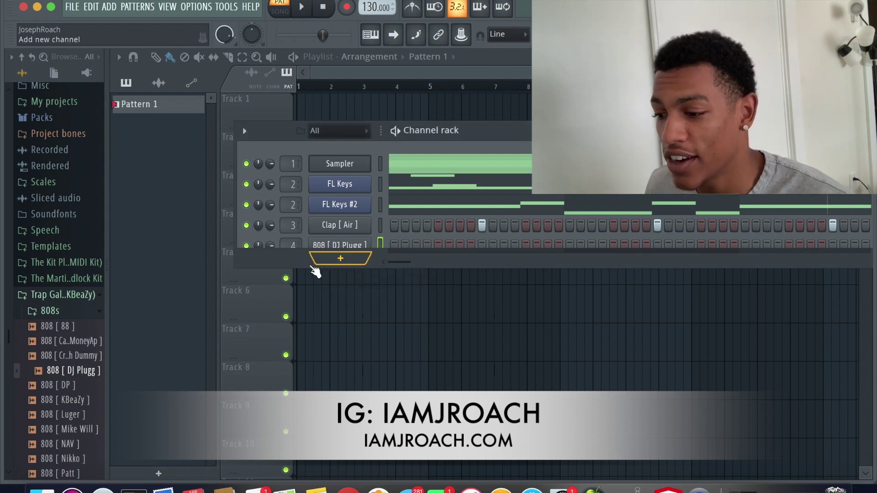
- Enlarge the channel rack and enable Cut itself for the 808 [ DJ Plugg ] channel
{"action": "left_click_drag", "start_coordinate": [306, 267], "coordinate": [307, 307]}
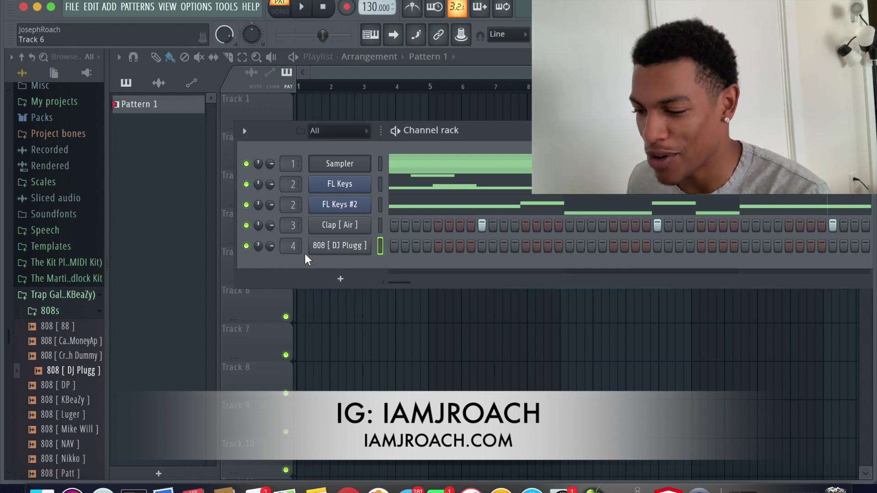
{"action": "right_click", "coordinate": [317, 246]}
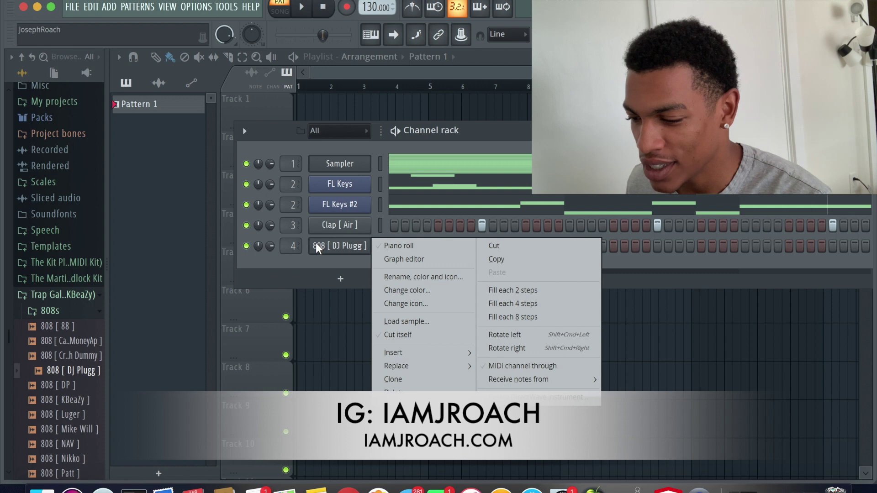
{"action": "left_click", "coordinate": [402, 334]}
{"action": "right_click", "coordinate": [360, 242]}
{"action": "left_click", "coordinate": [420, 249]}
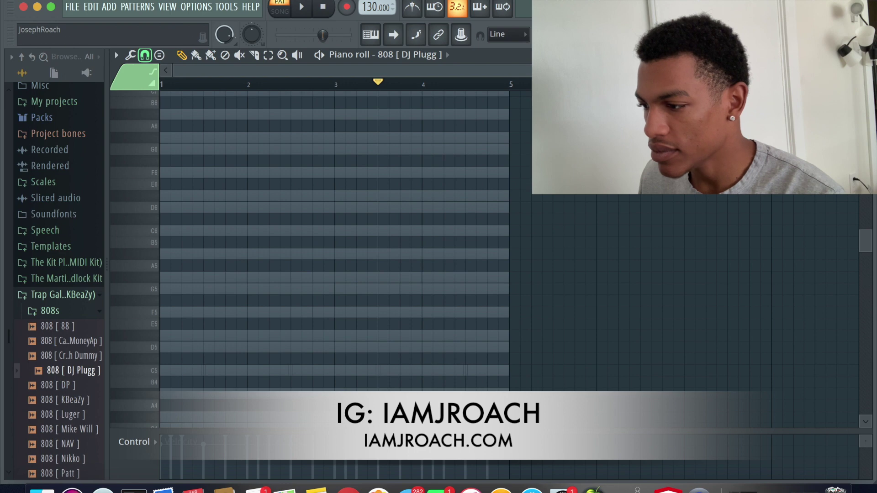
- Delete the original Sampler channel from the channel rack, keeping 808 [ DJ Plugg ] as the selected channel
{"action": "key", "text": "F6"}
{"action": "right_click", "coordinate": [368, 160]}
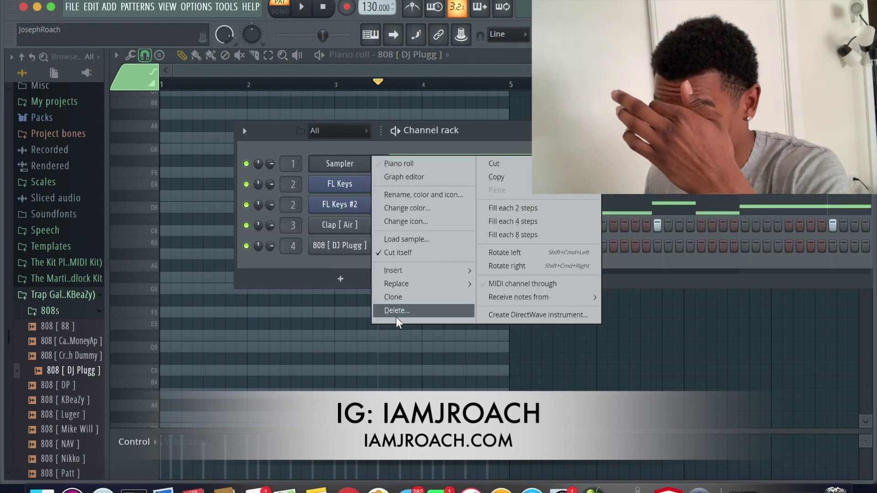
{"action": "left_click", "coordinate": [397, 311]}
{"action": "left_click", "coordinate": [498, 239]}
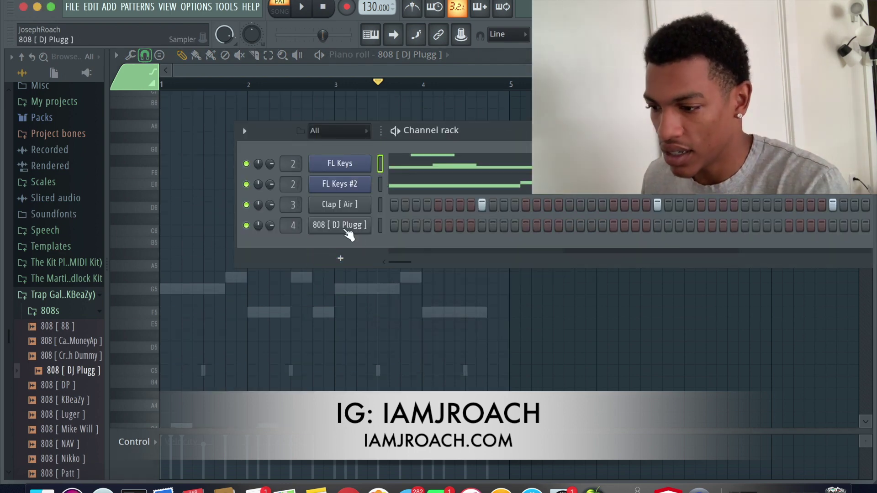
{"action": "right_click", "coordinate": [356, 233]}
{"action": "left_click", "coordinate": [378, 227]}
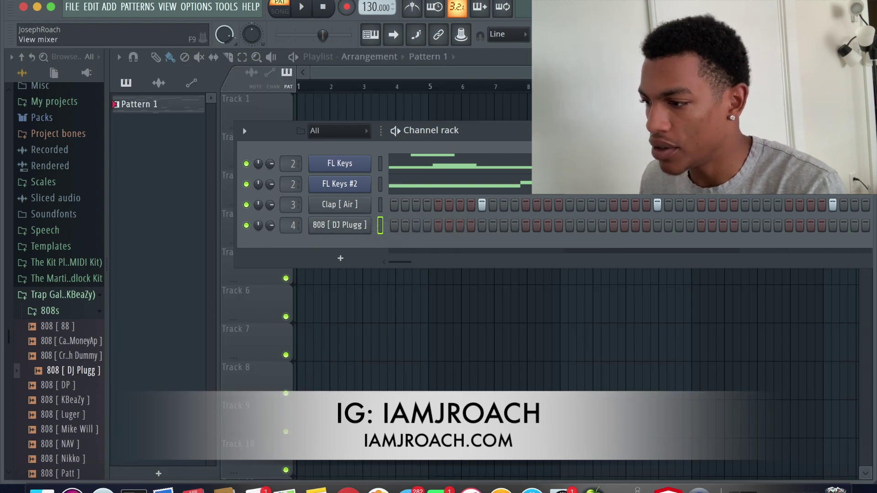
- Add Fruity Parametric EQ 2 to mixer track Insert 2 and cut the lows by pulling band 1 fully down at about 200 Hz
{"action": "key", "text": "F9"}
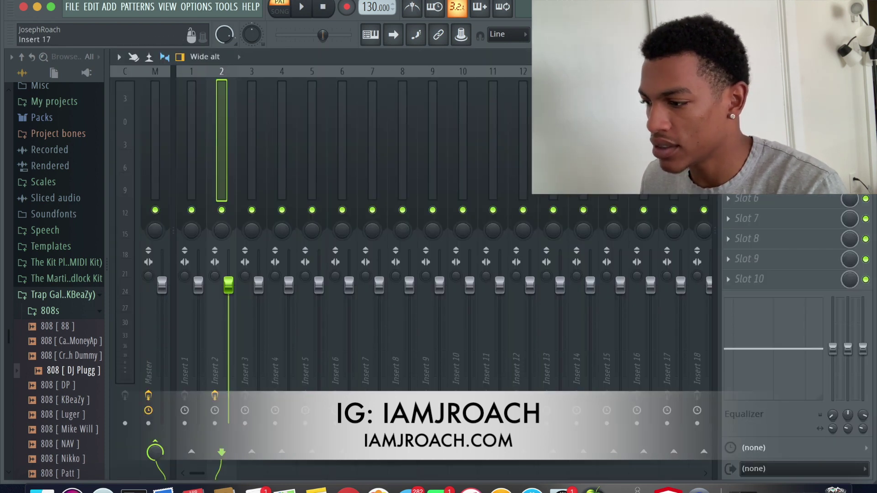
{"action": "left_click", "coordinate": [728, 138]}
{"action": "mouse_move", "coordinate": [676, 214]}
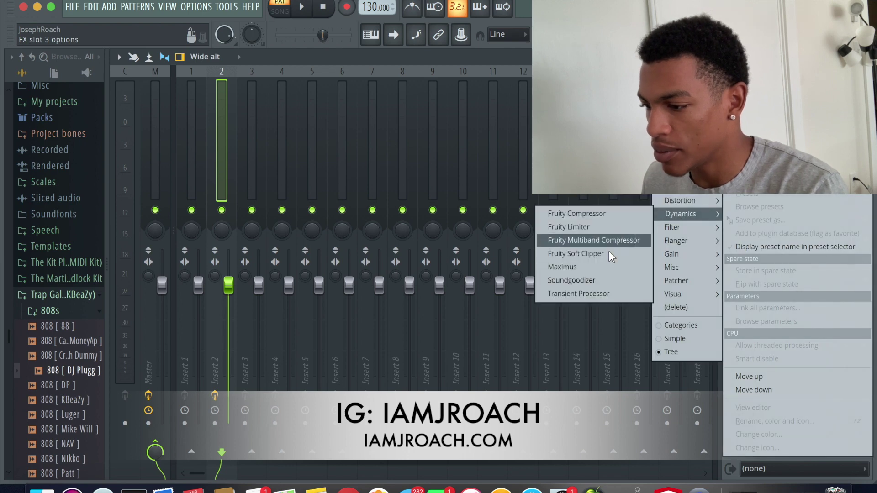
{"action": "mouse_move", "coordinate": [671, 229]}
{"action": "left_click", "coordinate": [630, 268]}
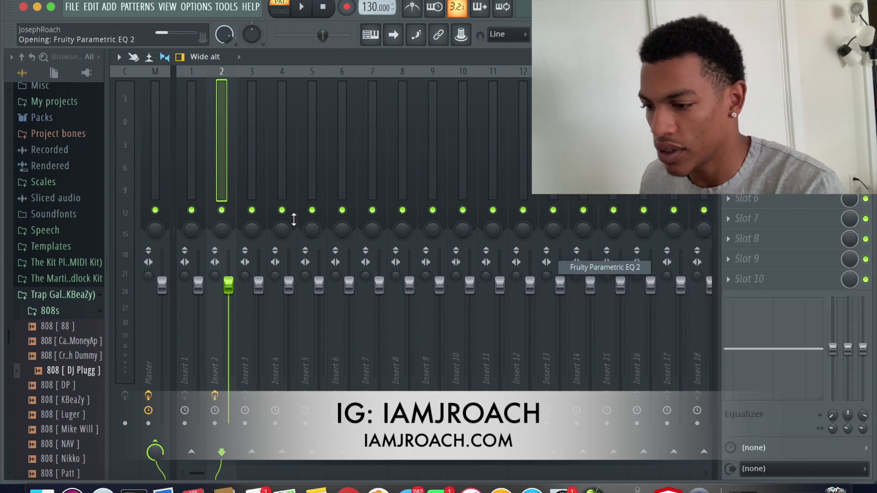
{"action": "left_click_drag", "start_coordinate": [177, 197], "coordinate": [244, 258]}
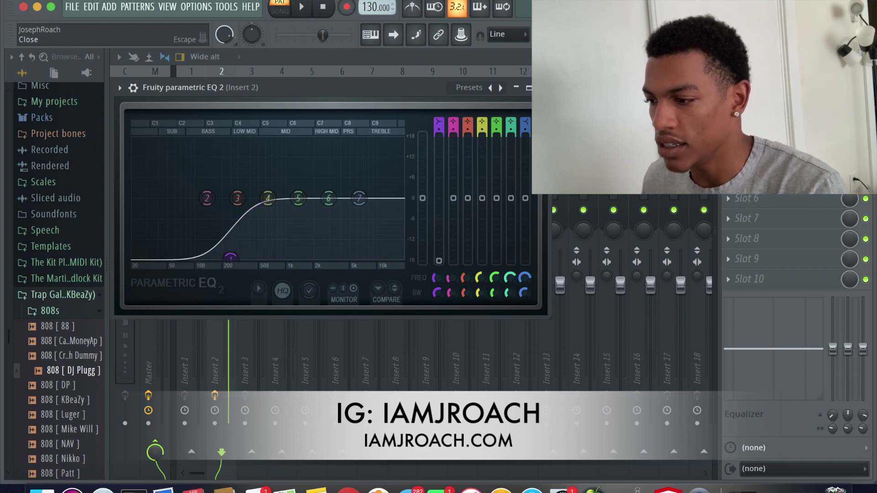
{"action": "left_click", "coordinate": [528, 88]}
- Start the 808 [ DJ Plugg ] bassline with a four-step D5 note at the start of bar 1, checking it in playback
{"action": "key", "text": "F6"}
{"action": "key", "text": "space"}
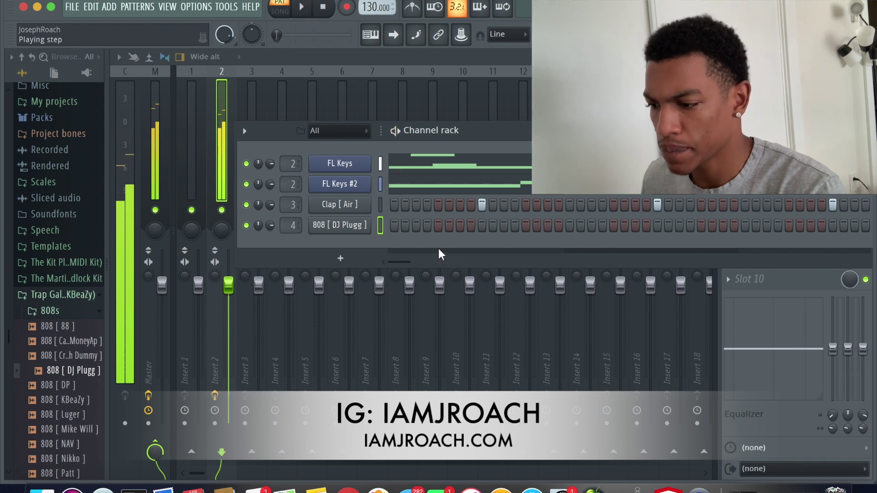
{"action": "right_click", "coordinate": [370, 219]}
{"action": "left_click", "coordinate": [385, 223]}
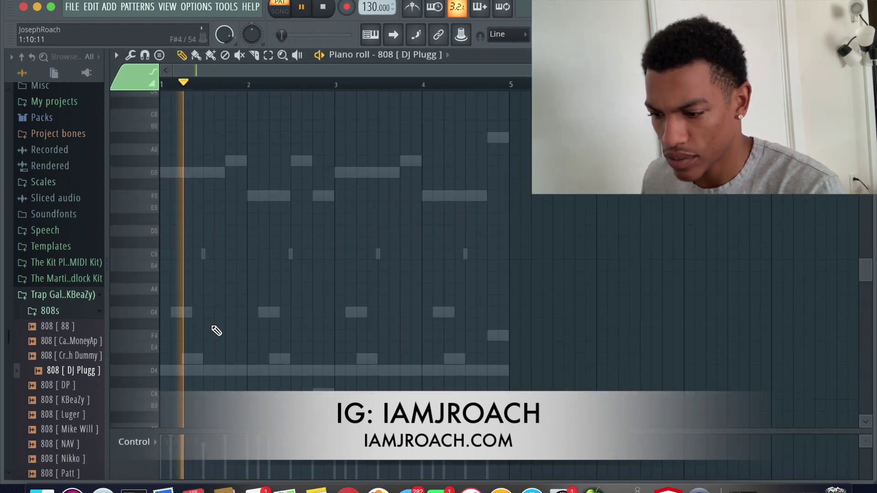
{"action": "left_click", "coordinate": [176, 371]}
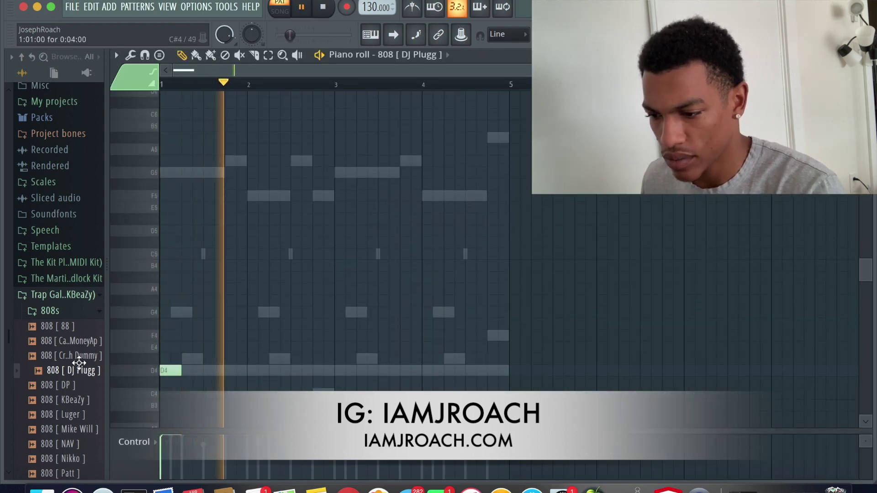
{"action": "key", "text": "space"}
{"action": "left_click", "coordinate": [214, 231]}
{"action": "right_click", "coordinate": [215, 232]}
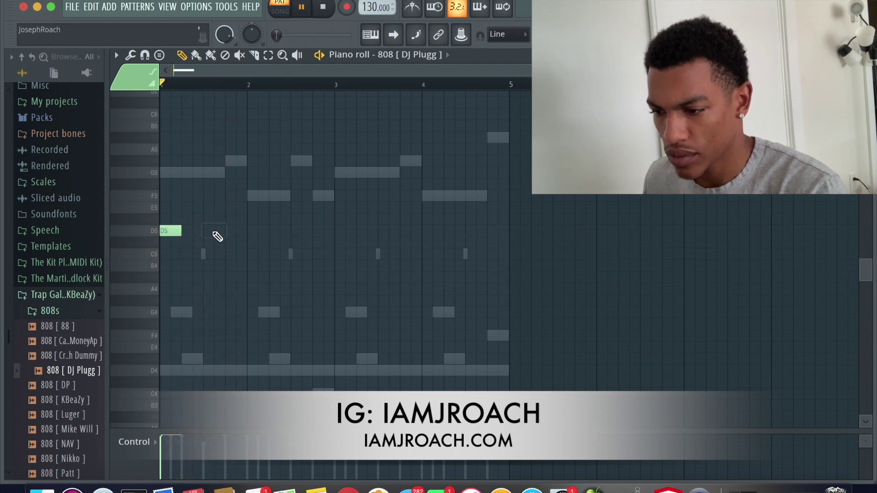
- Add D5 808 notes on beat 4 of bar 1, steps 7 and 13 of bar 2, step 3 of bar 3 and the start of bar 4
{"action": "left_click", "coordinate": [232, 231]}
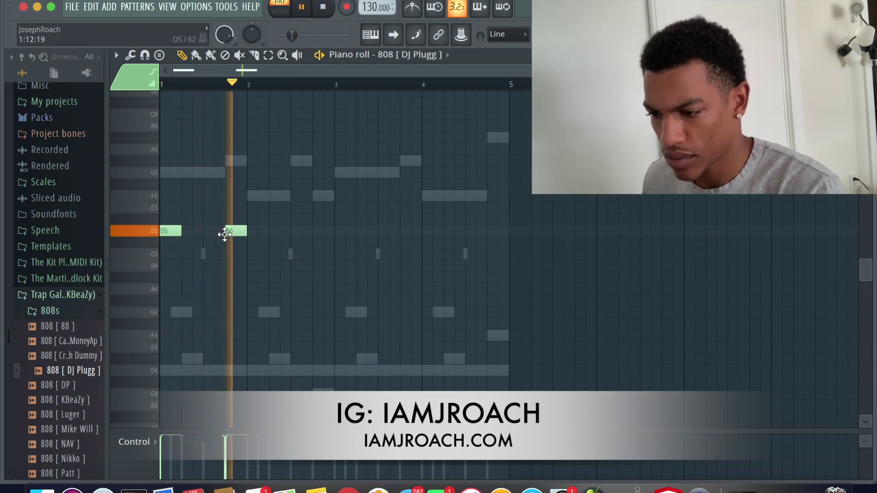
{"action": "left_click", "coordinate": [290, 231]}
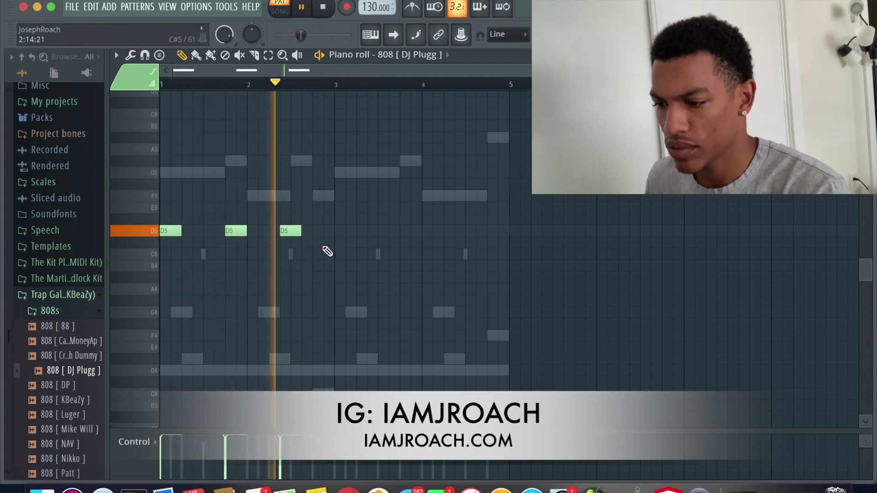
{"action": "left_click", "coordinate": [323, 231]}
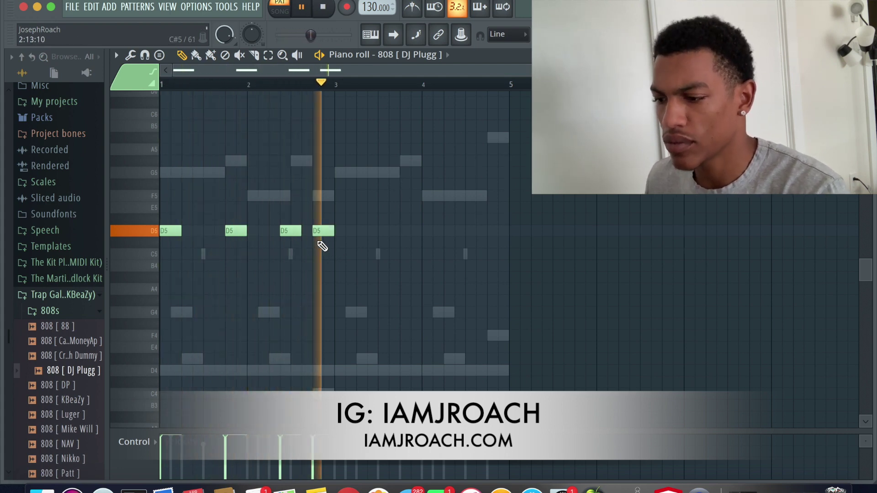
{"action": "left_click", "coordinate": [353, 231]}
{"action": "left_click", "coordinate": [433, 230]}
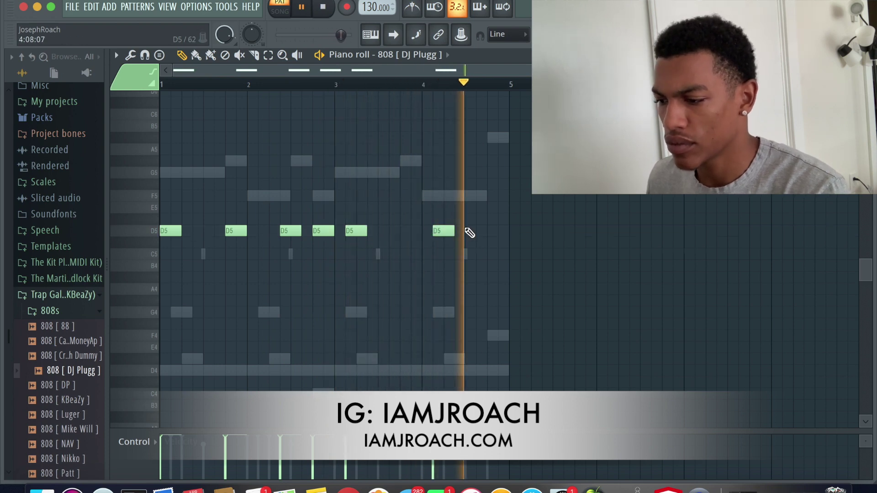
{"action": "left_click_drag", "start_coordinate": [442, 230], "coordinate": [431, 231]}
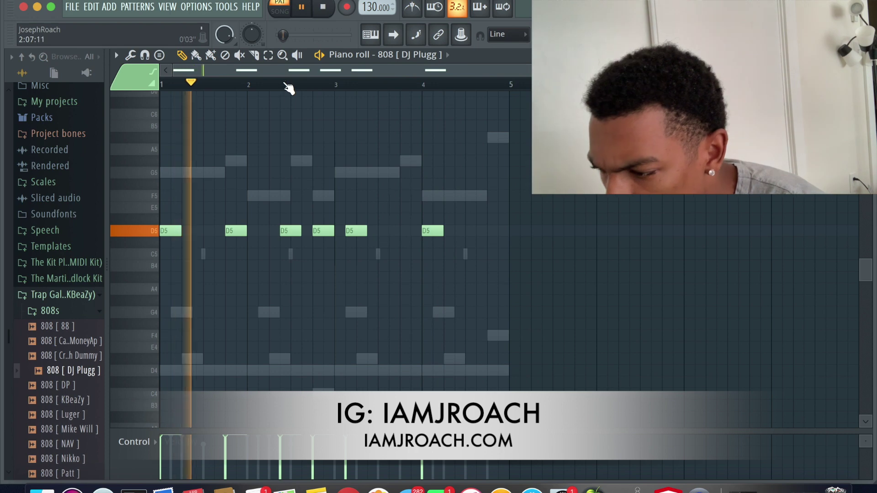
- Move bar 3's 808 note to the bar's start as D#5, and replace the D5 at bar 4 with one on bar 3's beat 4
{"action": "left_click_drag", "start_coordinate": [350, 234], "coordinate": [335, 244]}
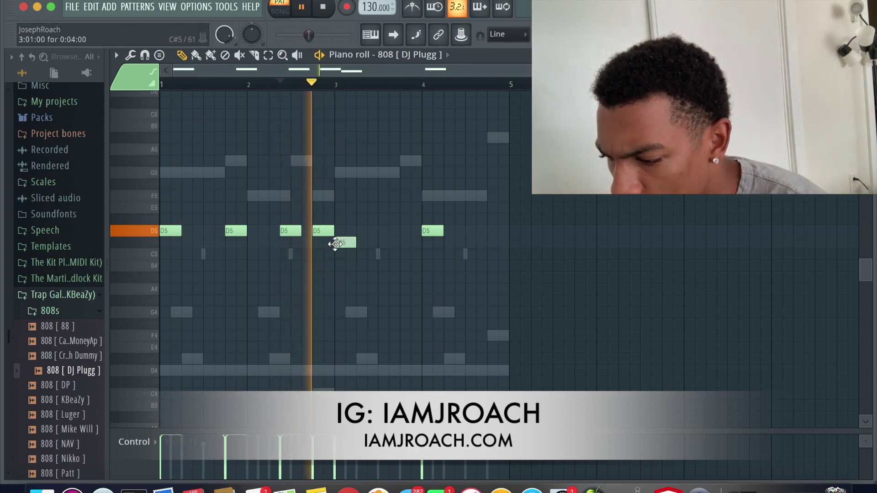
{"action": "left_click_drag", "start_coordinate": [370, 368], "coordinate": [345, 242]}
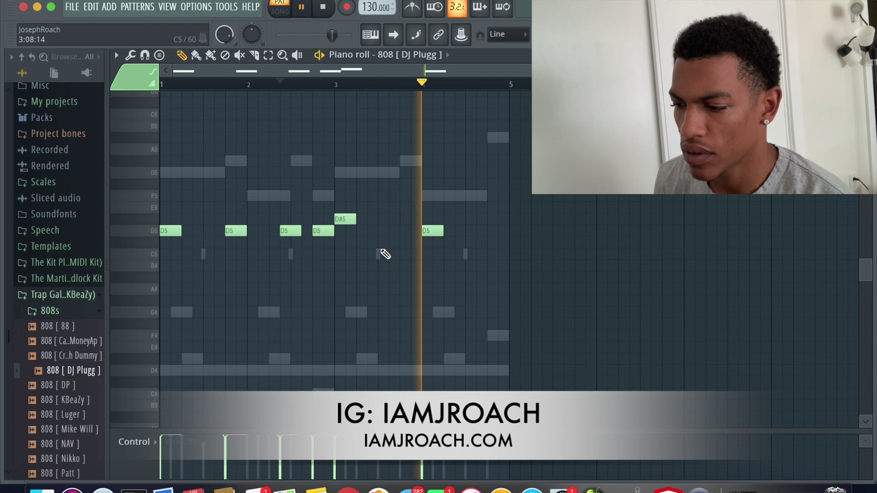
{"action": "right_click", "coordinate": [432, 231]}
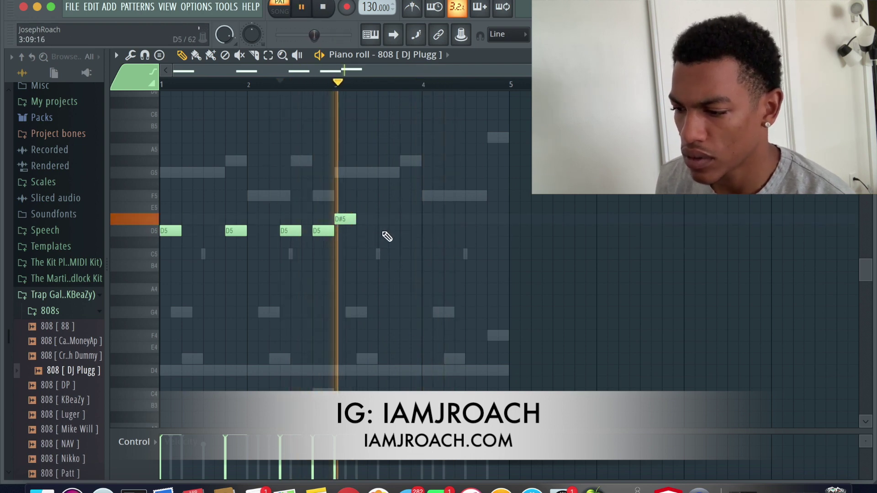
{"action": "left_click", "coordinate": [404, 232]}
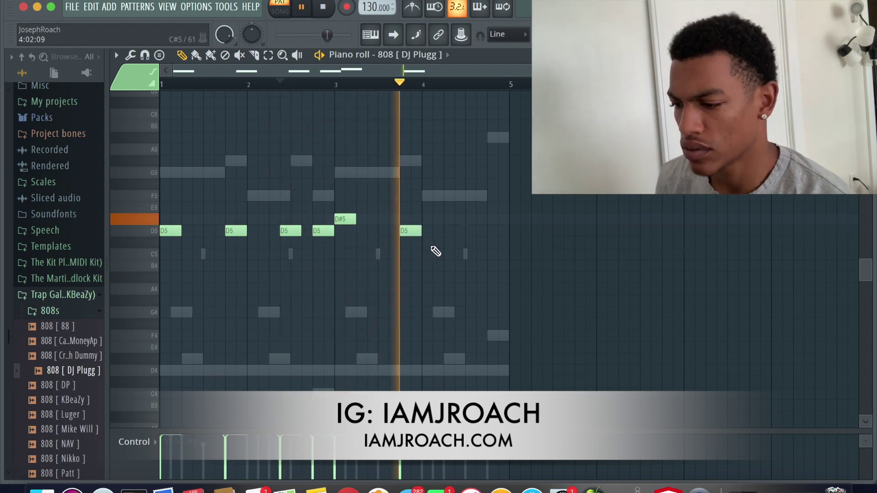
- Add a D5 808 note at step 7 of bar 4 and two-step D5 notes at steps 11 and 13, removing the extra at step 15
{"action": "left_click", "coordinate": [459, 231]}
{"action": "left_click", "coordinate": [490, 231]}
{"action": "left_click_drag", "start_coordinate": [507, 232], "coordinate": [494, 233]}
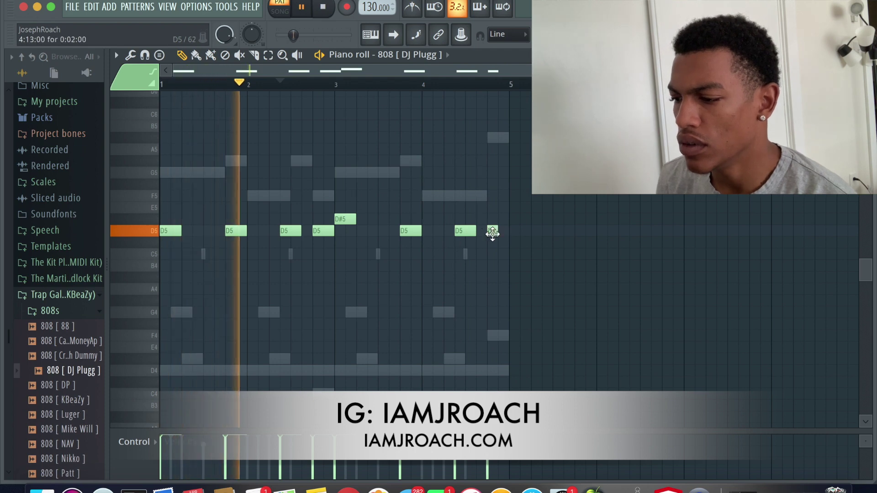
{"action": "left_click", "coordinate": [503, 231]}
{"action": "left_click", "coordinate": [478, 231]}
{"action": "right_click", "coordinate": [504, 231]}
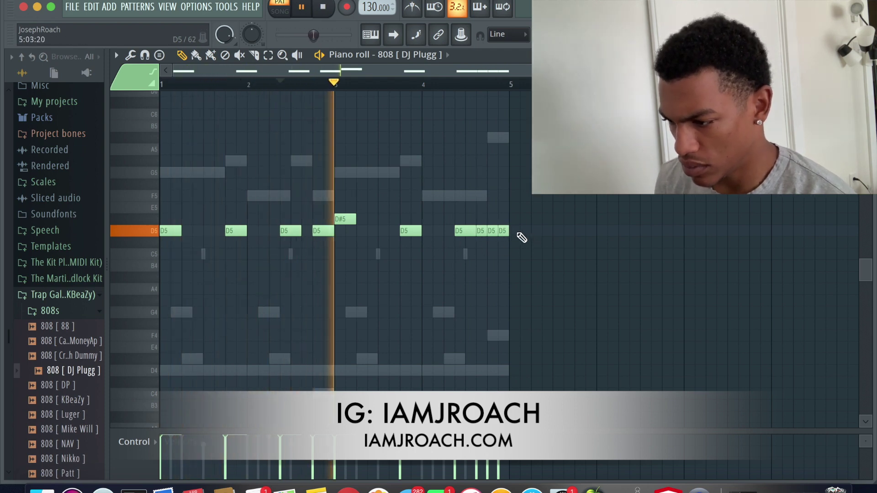
- Raise the two short D5 notes at the end of bar 4 by an octave to D6 and play the pattern
{"action": "left_click_drag", "start_coordinate": [503, 250], "coordinate": [485, 227]}
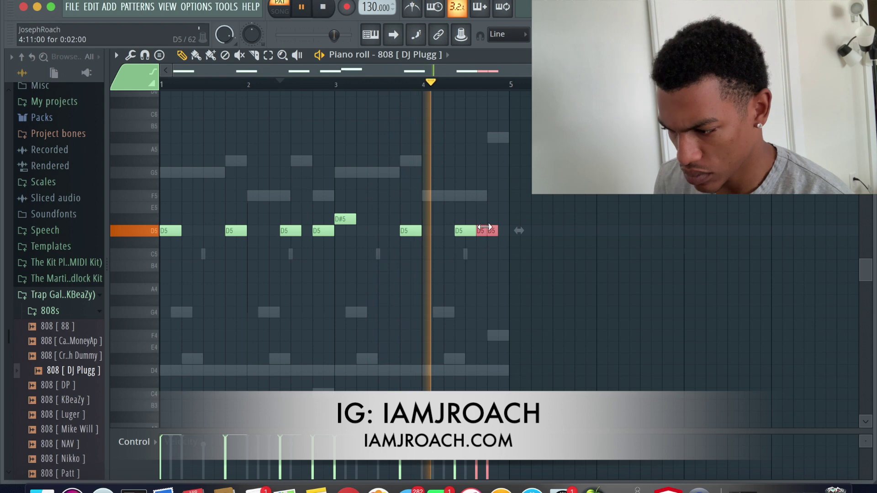
{"action": "key", "text": "ctrl+Up"}
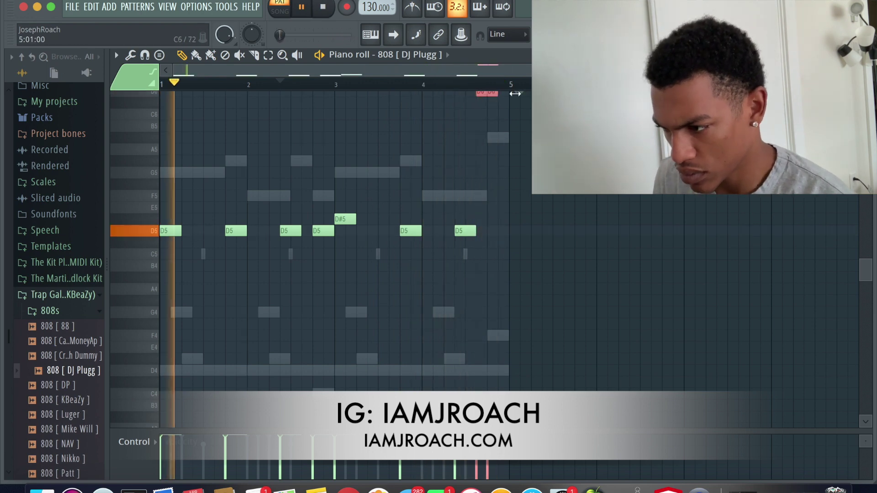
{"action": "scroll", "coordinate": [359, 323], "scroll_direction": "up", "scroll_amount": 5}
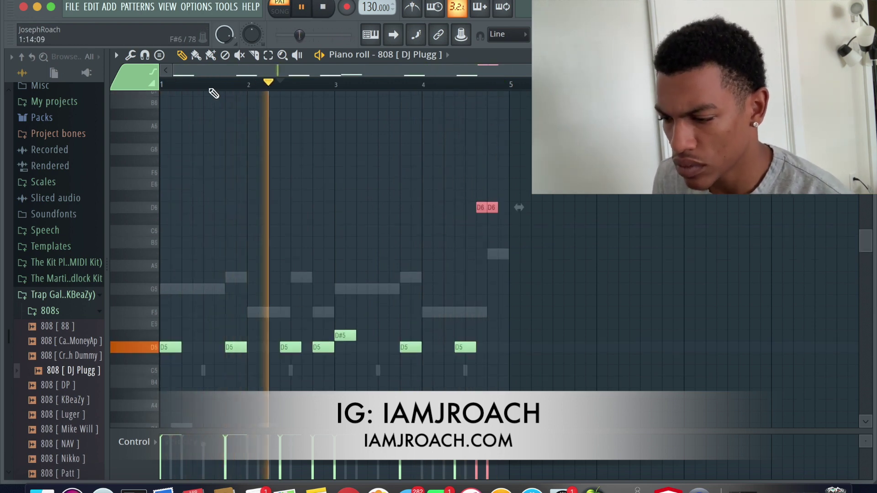
{"action": "key", "text": "space"}
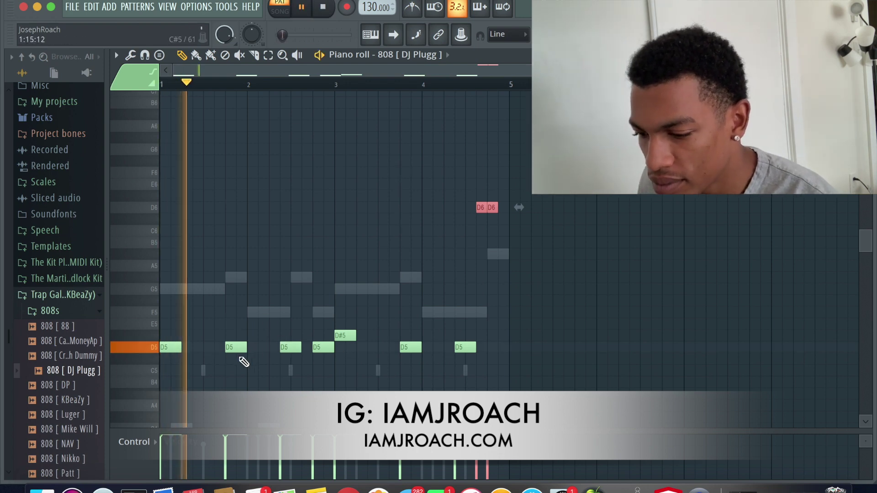
- Extend each 808 note to the start of the next one and split the D5 crossing into bar 2 at bar 2's step 3
{"action": "key", "text": "space"}
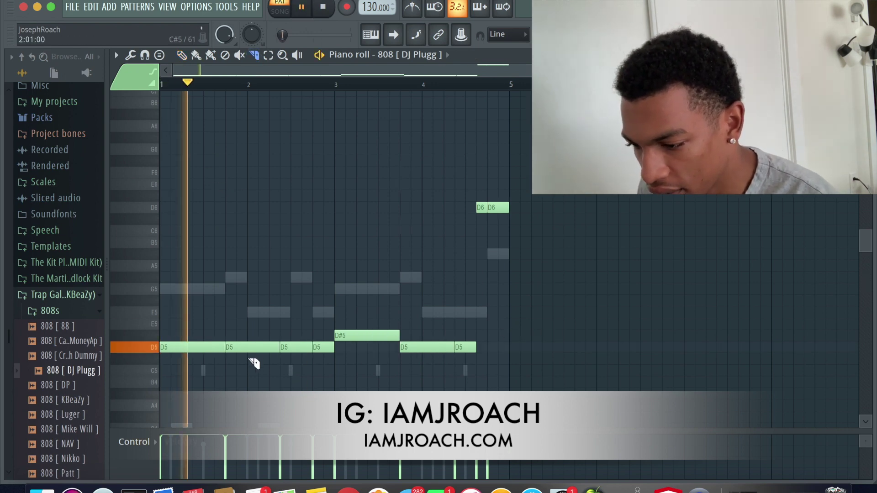
{"action": "left_click_drag", "start_coordinate": [259, 359], "coordinate": [263, 324]}
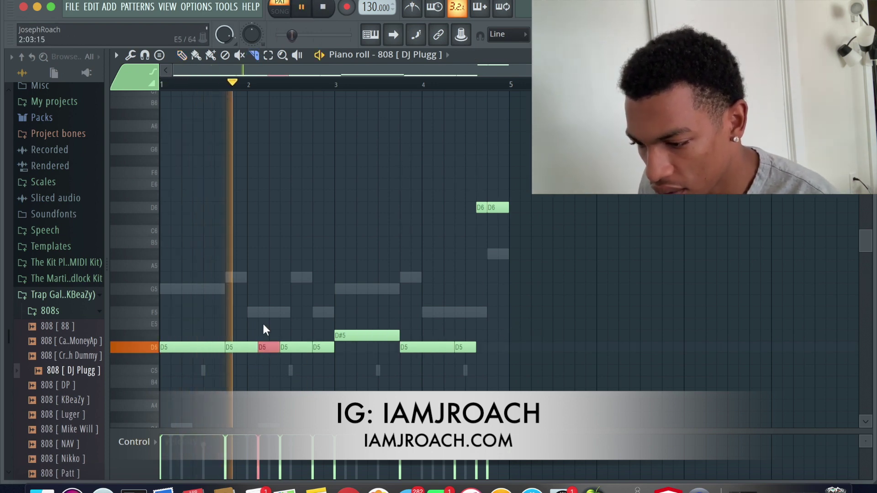
{"action": "key", "text": "space"}
- Replace the D5 at step 7 of bar 2 with one at step 9, and extend the preceding D5 to meet it
{"action": "key", "text": "p"}
{"action": "right_click", "coordinate": [299, 351]}
{"action": "left_click", "coordinate": [293, 348]}
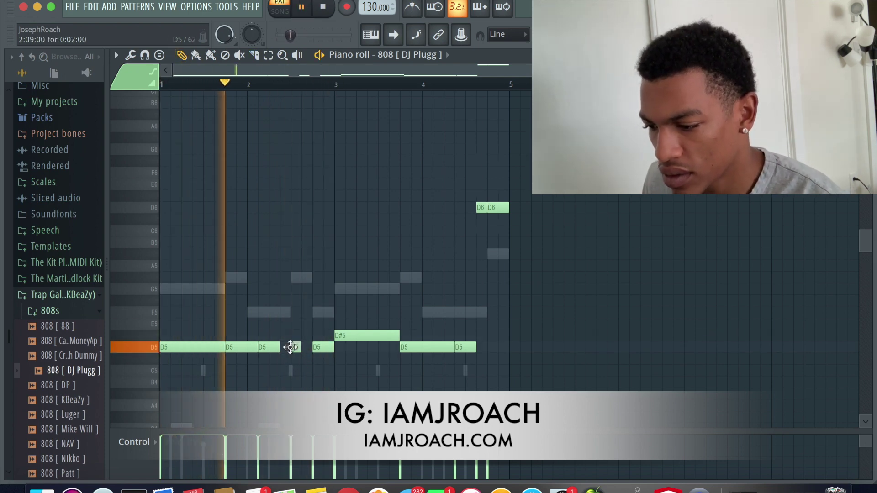
{"action": "mouse_move", "coordinate": [299, 350]}
{"action": "left_mouse_down"}
{"action": "mouse_move", "coordinate": [313, 351]}
{"action": "mouse_move", "coordinate": [291, 350]}
{"action": "left_mouse_up"}
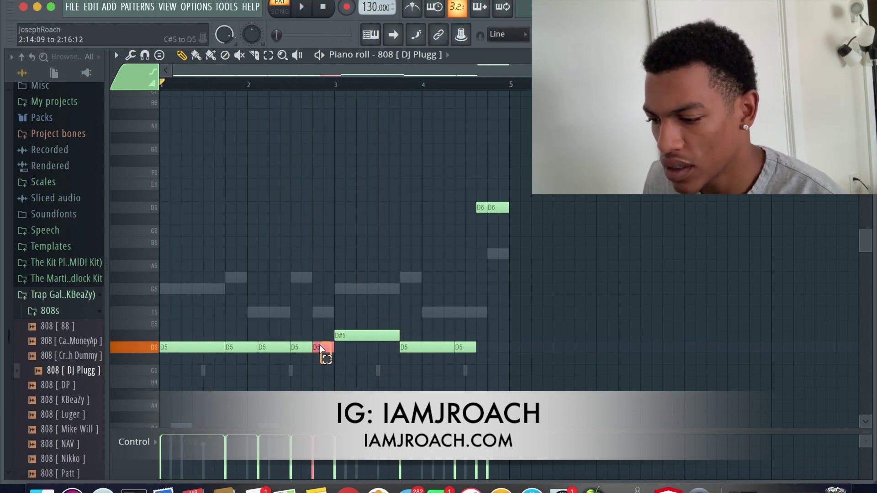
- Set snap to 1/3 step, chop bar 2's last D5 into four one-step notes and delete the fourth
{"action": "left_click", "coordinate": [144, 55]}
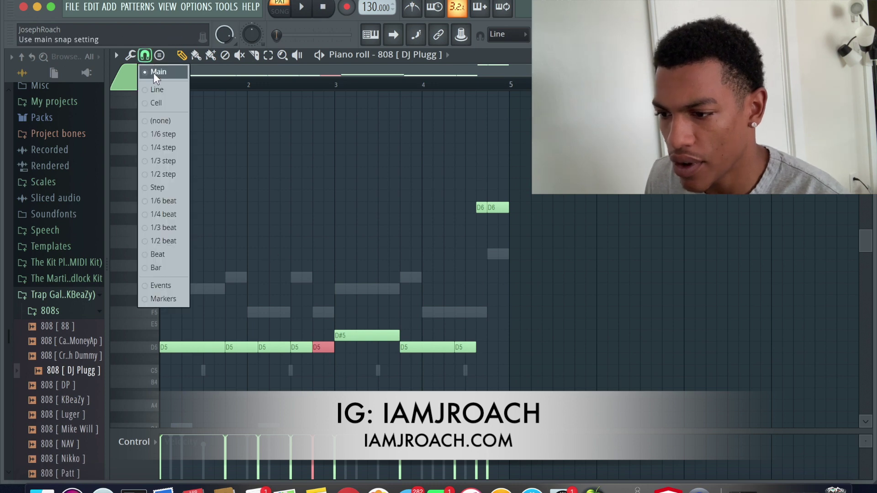
{"action": "left_click", "coordinate": [176, 160]}
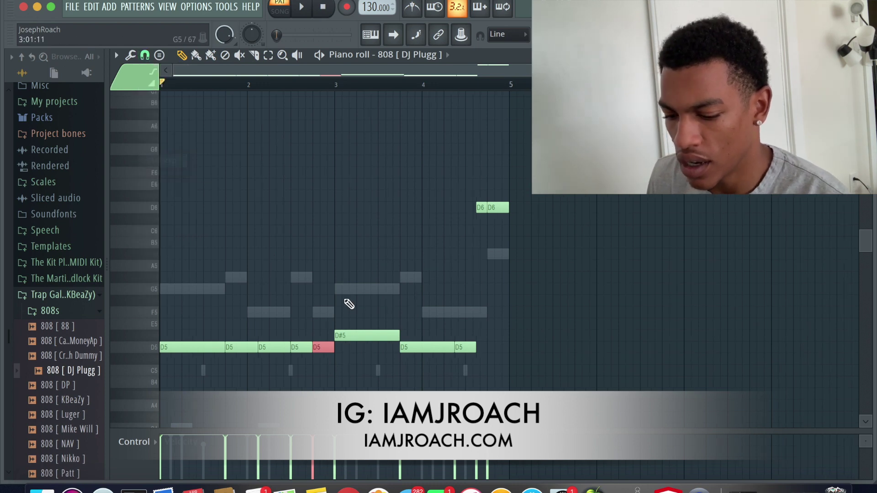
{"action": "key", "text": "alt+u"}
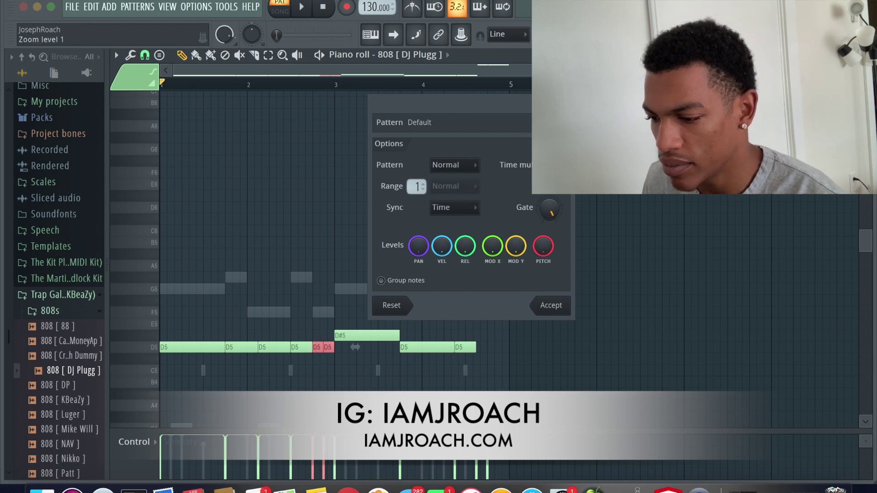
{"action": "left_click", "coordinate": [566, 301]}
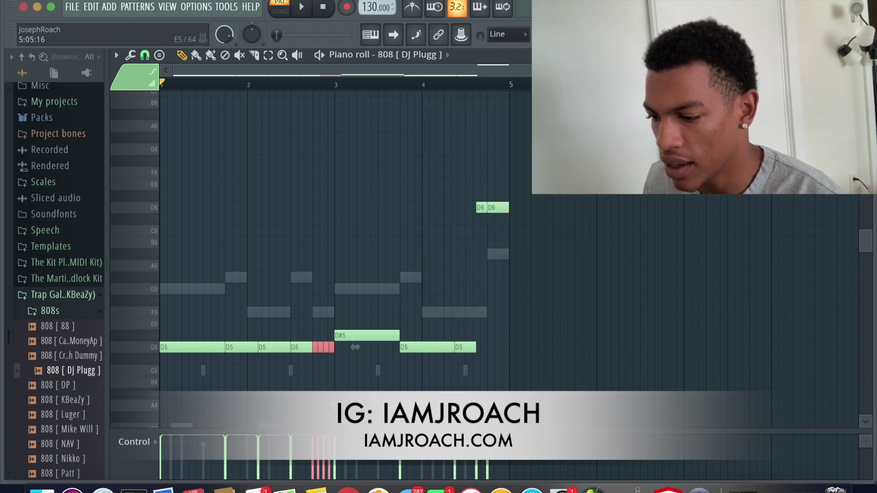
{"action": "right_click", "coordinate": [331, 351]}
{"action": "key", "text": "space"}
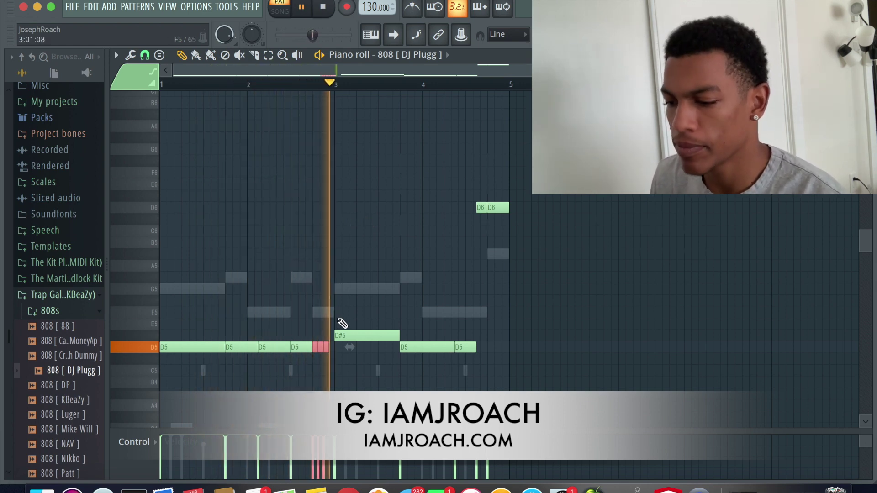
{"action": "key", "text": "space"}
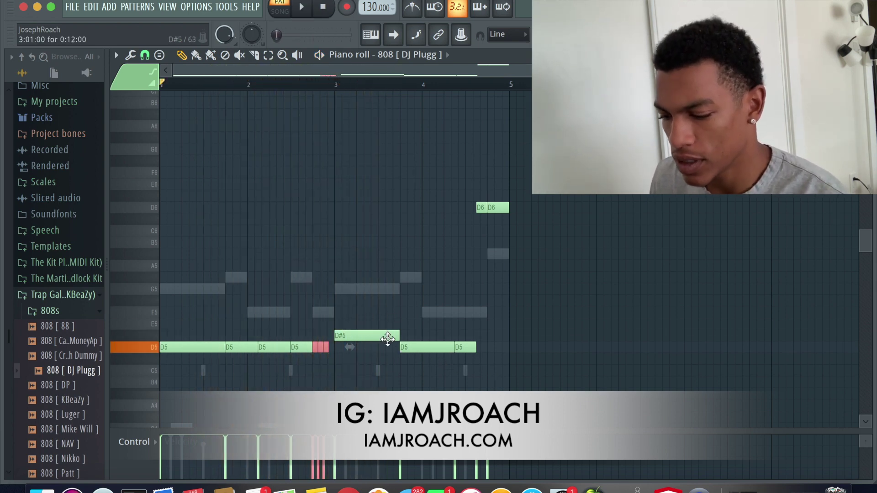
- Try slicing bar 3's D#5 note at several points near its middle, undoing each cut
{"action": "key", "text": "c"}
{"action": "key", "text": "space"}
{"action": "left_click_drag", "start_coordinate": [381, 353], "coordinate": [382, 328]}
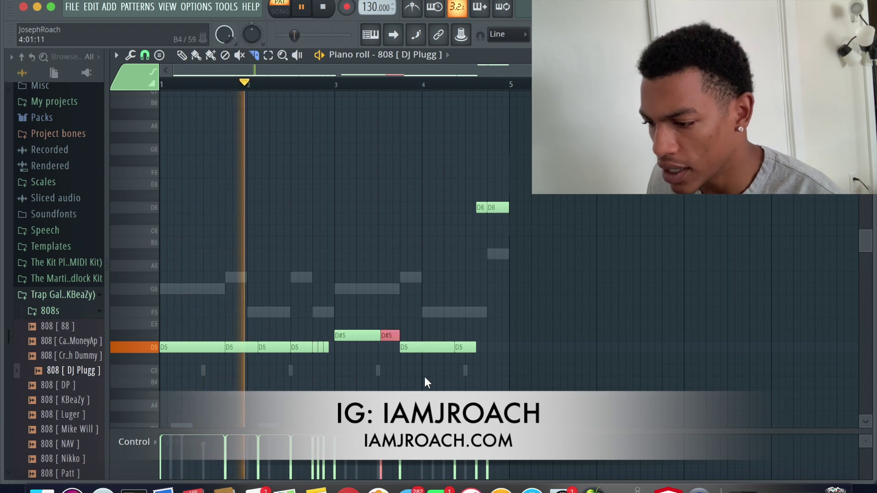
{"action": "key", "text": "ctrl+z"}
{"action": "left_click_drag", "start_coordinate": [382, 350], "coordinate": [382, 329]}
{"action": "key", "text": "ctrl+z"}
{"action": "key", "text": "space"}
{"action": "key", "text": "space"}
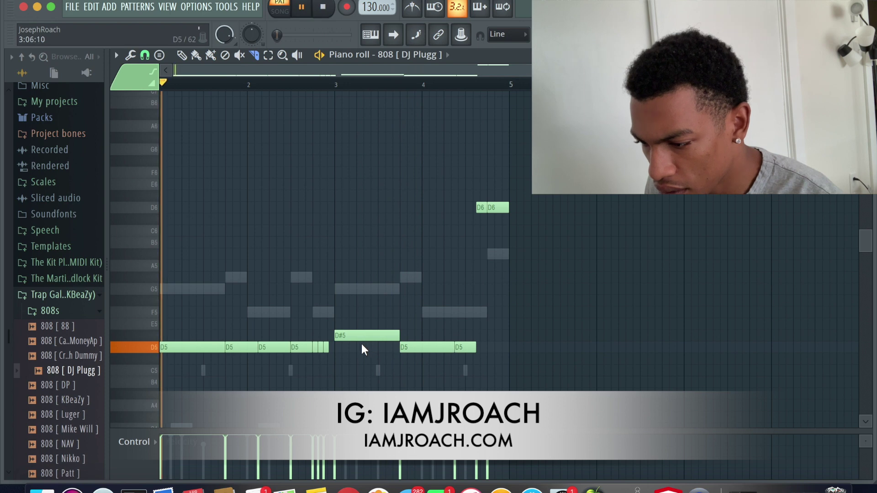
{"action": "left_click_drag", "start_coordinate": [372, 346], "coordinate": [378, 327]}
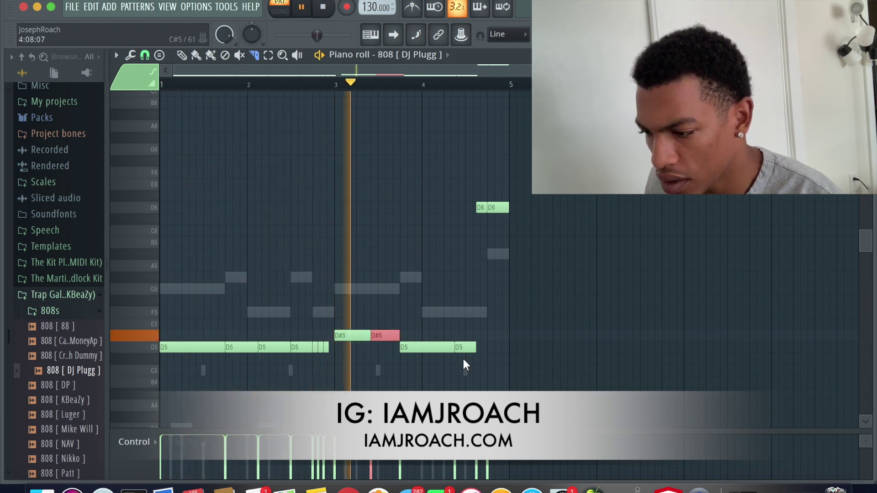
{"action": "key", "text": "ctrl+z"}
- Stop playback and set the piano roll's snap back to Main
{"action": "scroll", "coordinate": [371, 344], "scroll_direction": "up", "scroll_amount": 1}
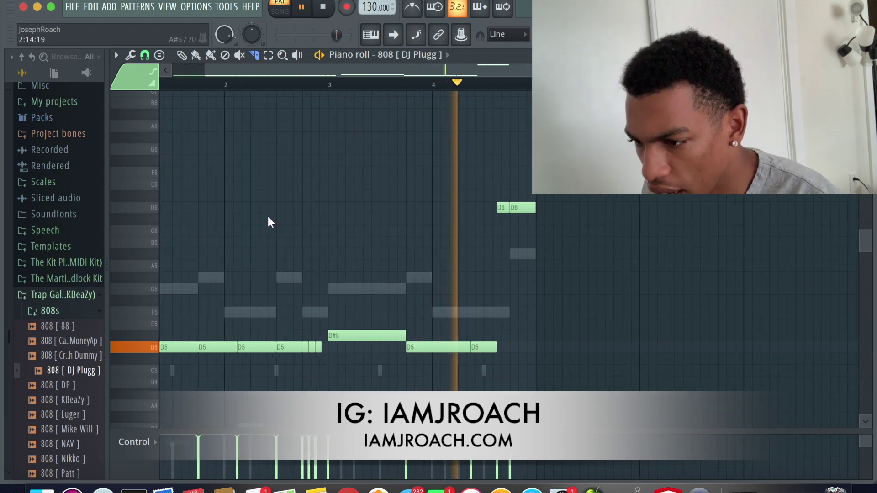
{"action": "key", "text": "space"}
{"action": "left_click", "coordinate": [144, 55]}
{"action": "left_click", "coordinate": [157, 121]}
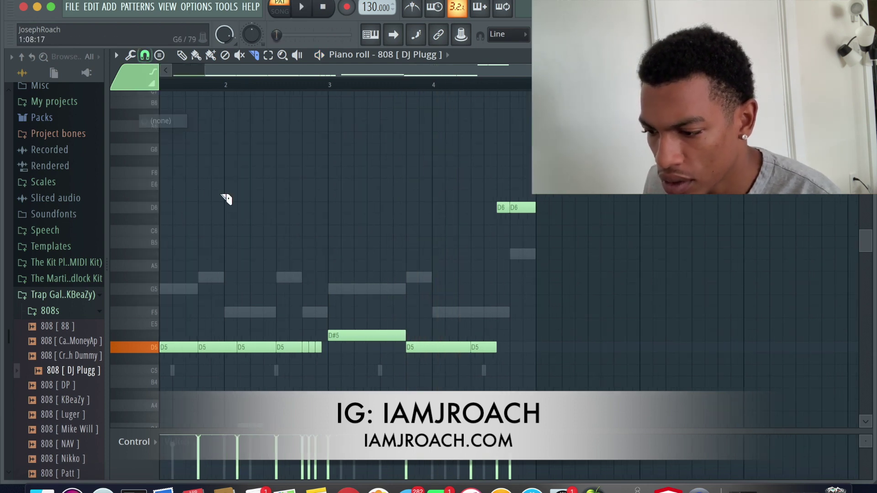
{"action": "left_click", "coordinate": [153, 55]}
{"action": "left_click", "coordinate": [150, 72]}
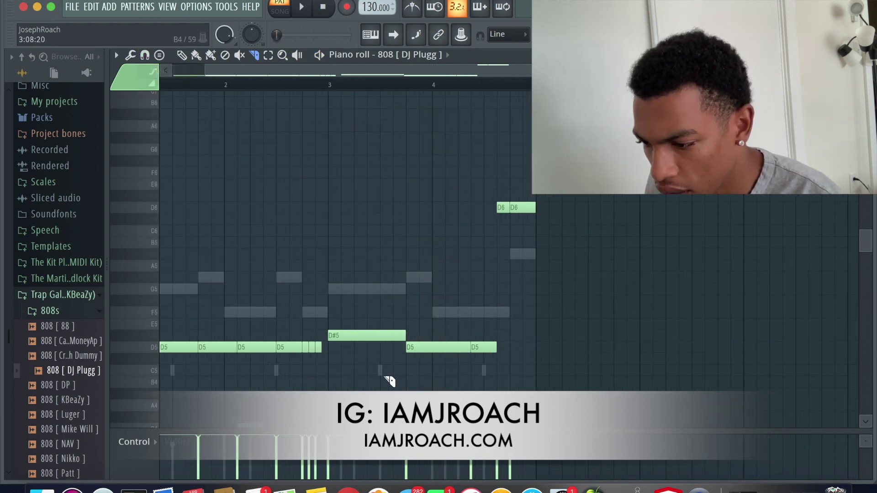
- Try slicing bar 3's D#5 note at step 5 while the pattern plays, and undo the cut
{"action": "key", "text": "space"}
{"action": "left_click", "coordinate": [354, 335]}
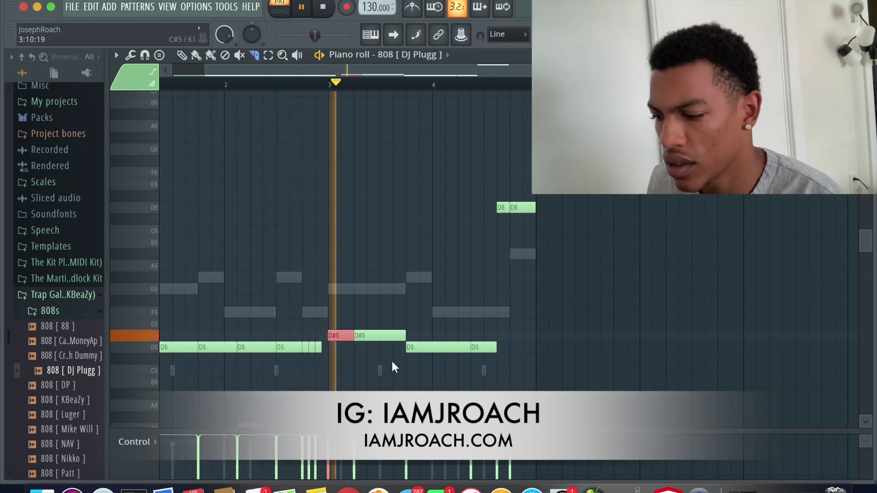
{"action": "key", "text": "space"}
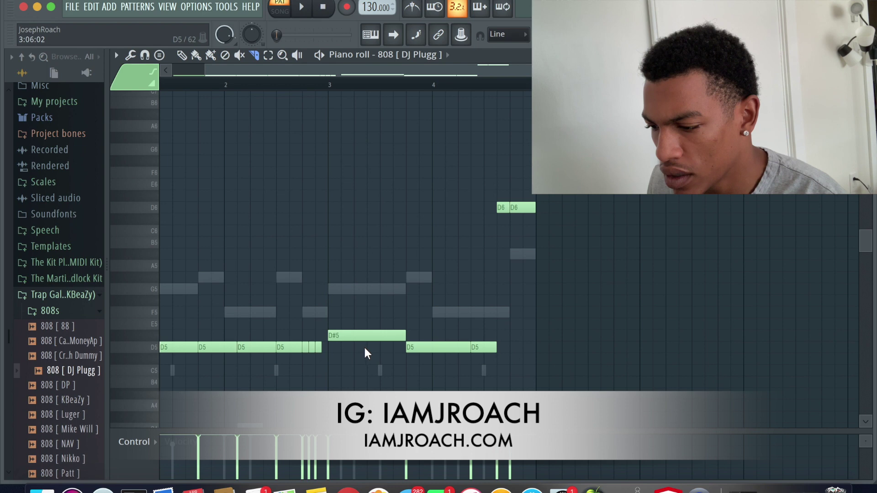
- Split bar 3's D#5 at its step 7 and the D5 running into bar 4 at bar 4's step 5
{"action": "left_click", "coordinate": [367, 336]}
{"action": "left_click", "coordinate": [289, 83]}
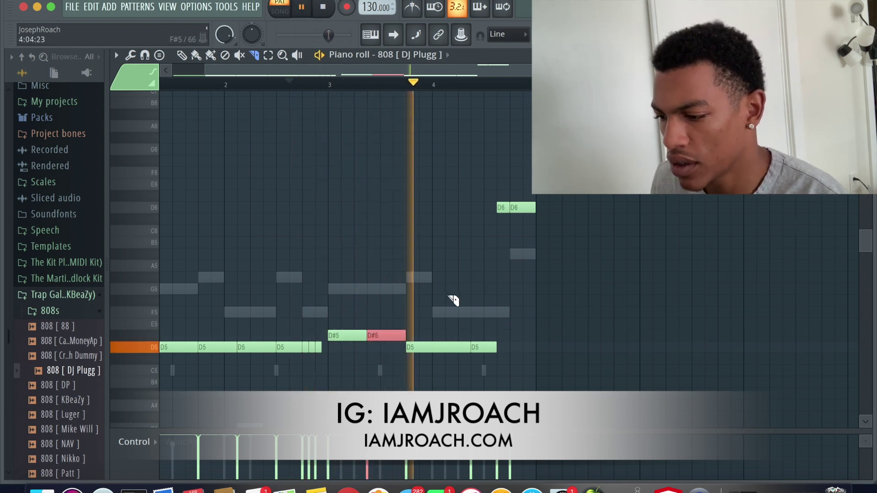
{"action": "scroll", "coordinate": [445, 288], "scroll_direction": "down", "scroll_amount": 1}
{"action": "key", "text": "space"}
{"action": "key", "text": "space"}
{"action": "left_click", "coordinate": [445, 348]}
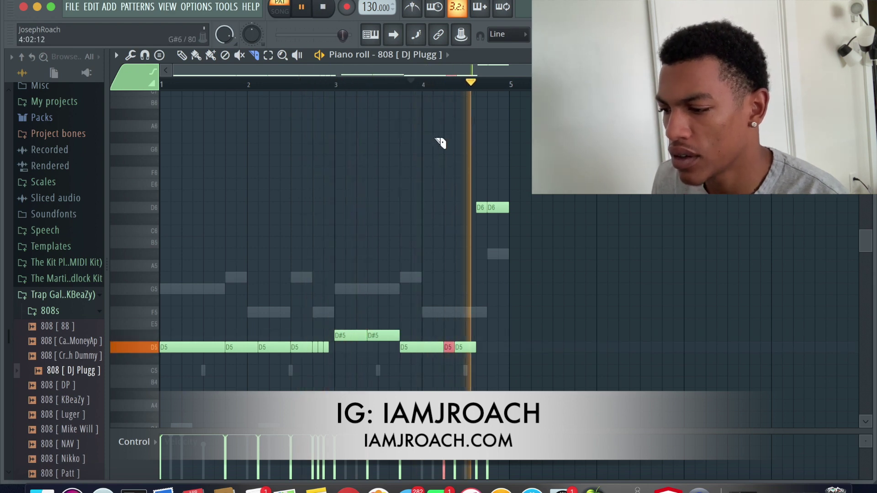
- Try slicing the final D6 at step 15 of bar 4, play it back and undo the cut
{"action": "key", "text": "space"}
{"action": "left_click", "coordinate": [498, 197]}
{"action": "key", "text": "space"}
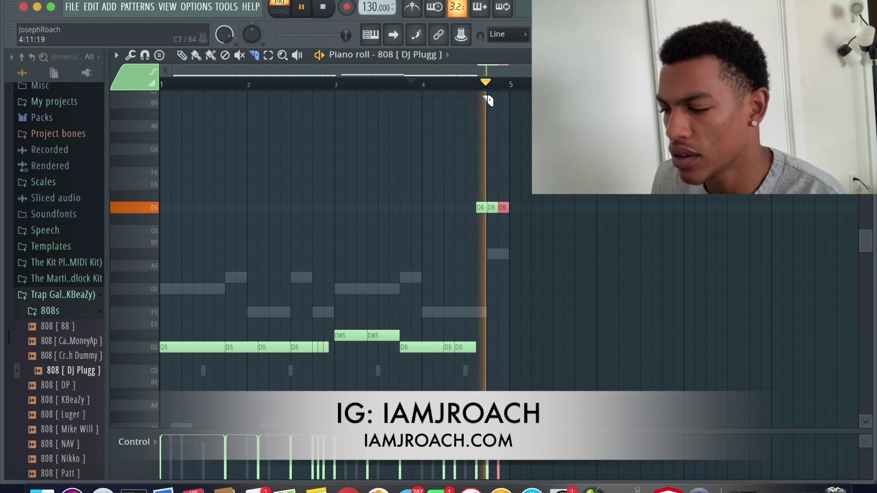
{"action": "key", "text": "space"}
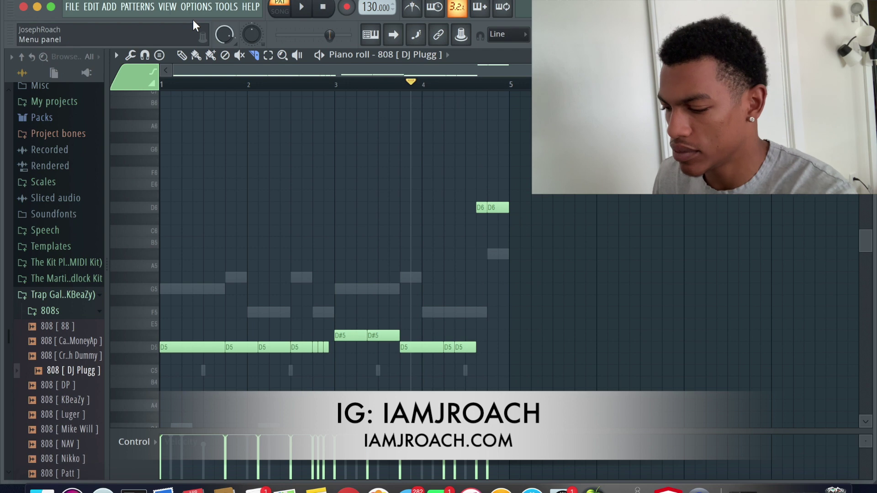
- Check the remaining time on the 10 minute timer in Google Chrome, return to FL Studio and play the pattern
{"action": "left_click", "coordinate": [348, 488]}
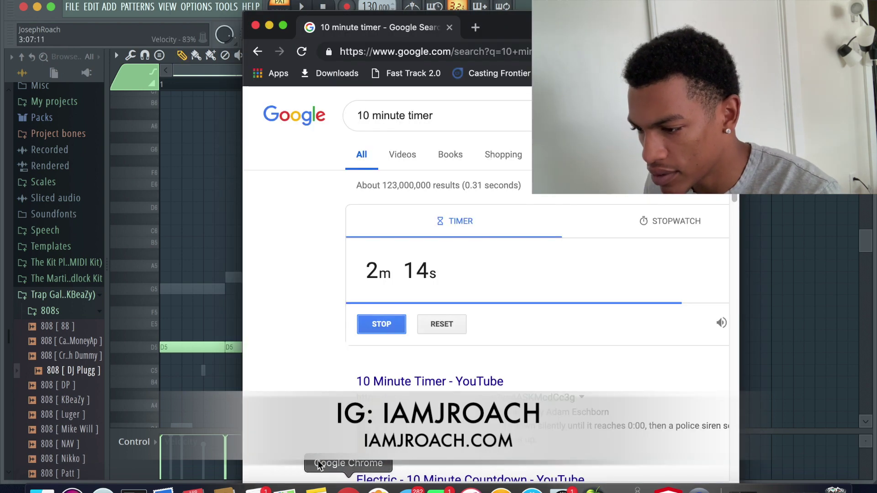
{"action": "left_click", "coordinate": [174, 162]}
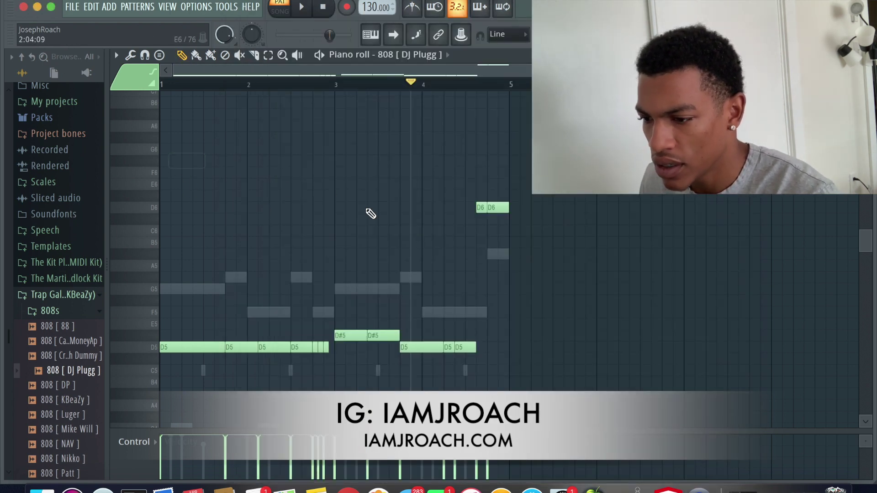
{"action": "key", "text": "space"}
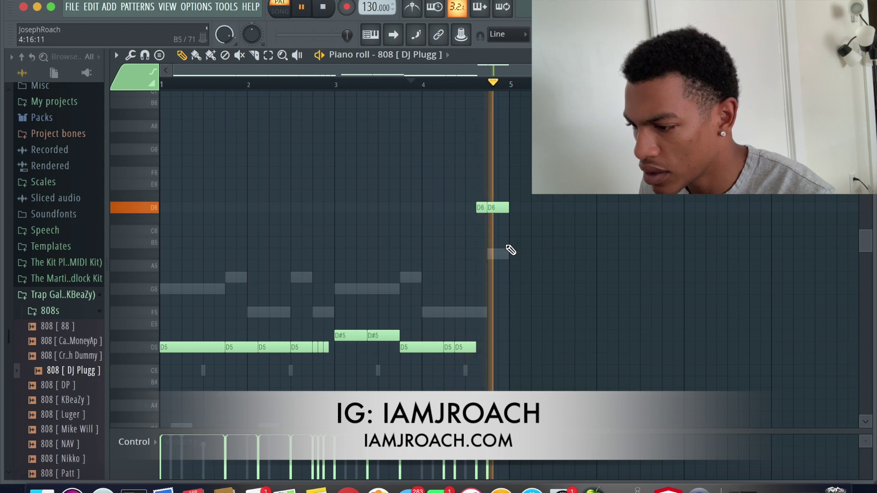
- Shorten the D6 at step 13 of bar 4 to one step and add one-step D6 notes at steps 14 and 15
{"action": "key", "text": "space"}
{"action": "scroll", "coordinate": [508, 207], "scroll_direction": "up", "scroll_amount": 5}
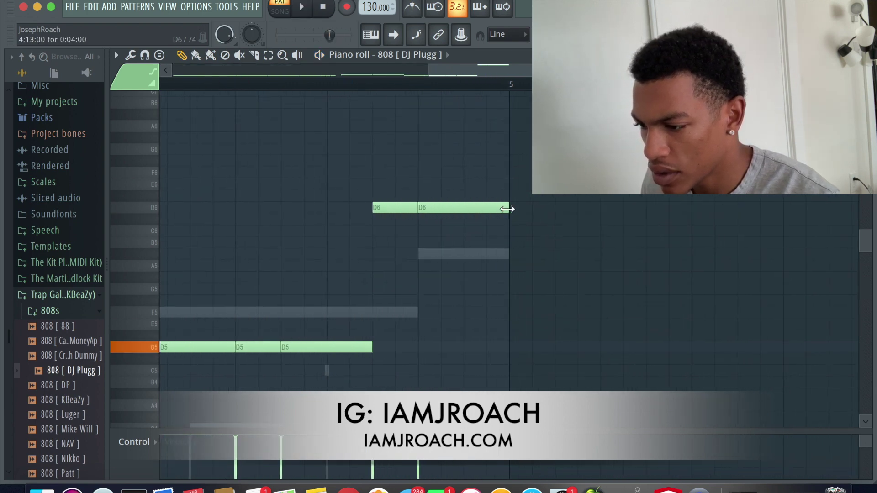
{"action": "left_click", "coordinate": [455, 207]}
{"action": "left_click", "coordinate": [470, 206]}
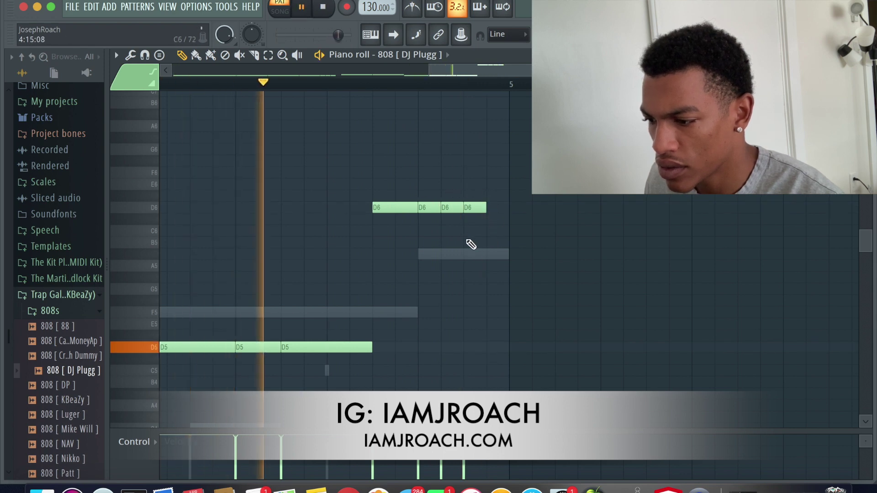
{"action": "scroll", "coordinate": [468, 242], "scroll_direction": "down", "scroll_amount": 5}
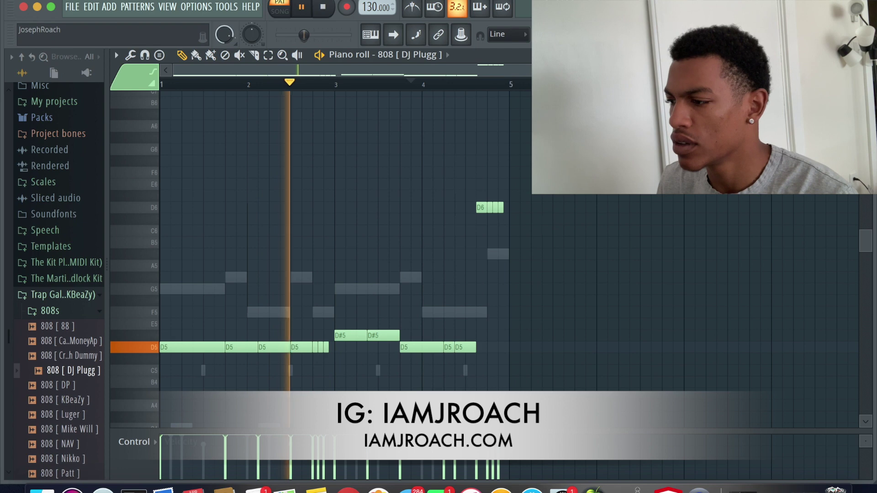
- Show the channel rack and add Kick [ Savage ] from the Trap Gal kit's Kicks folder as a new channel
{"action": "key", "text": "F6"}
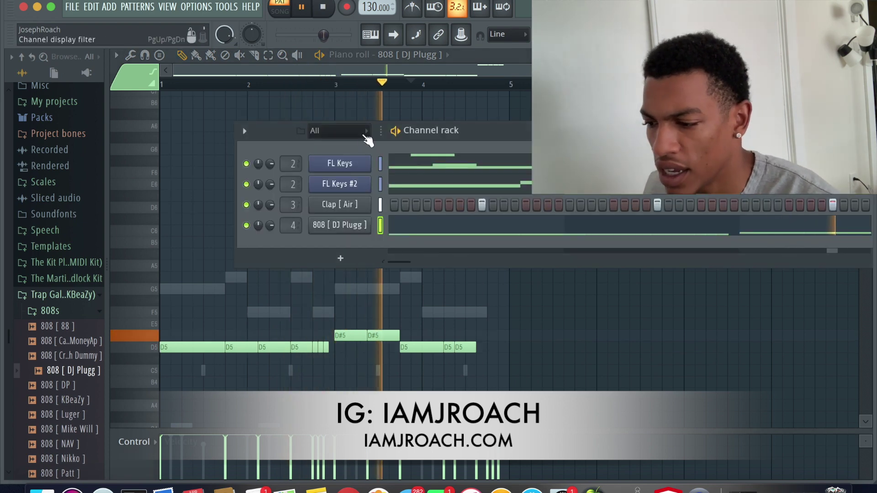
{"action": "left_click", "coordinate": [49, 310]}
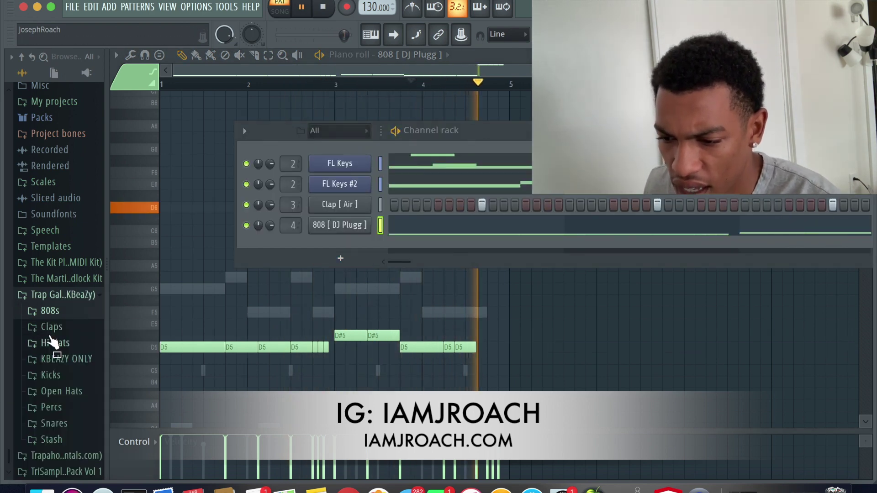
{"action": "left_click", "coordinate": [58, 375]}
{"action": "scroll", "coordinate": [83, 429], "scroll_direction": "down", "scroll_amount": 3}
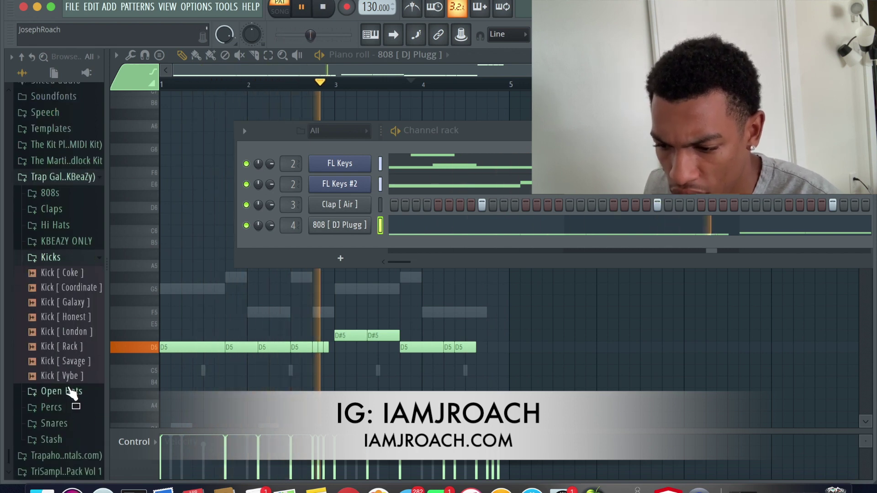
{"action": "left_click_drag", "start_coordinate": [68, 362], "coordinate": [382, 245]}
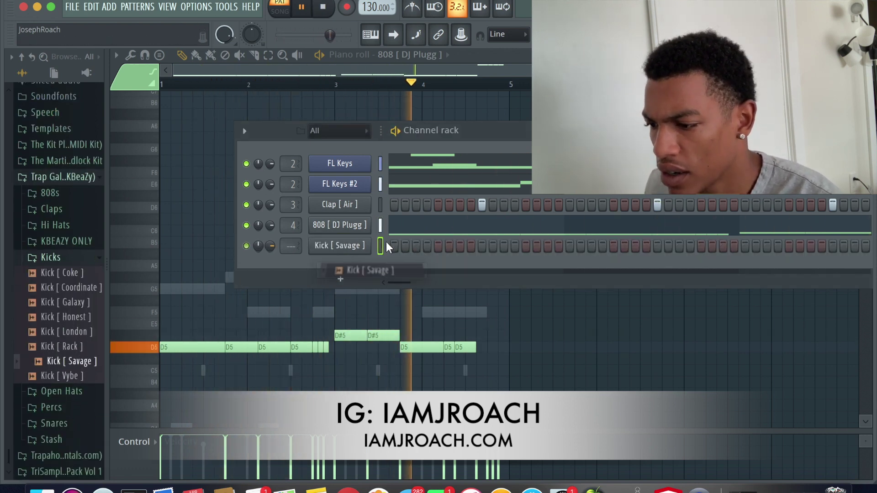
- Place a Kick [ Savage ] hit on step 1 of bar 1 and play the pattern from the start
{"action": "key", "text": "space"}
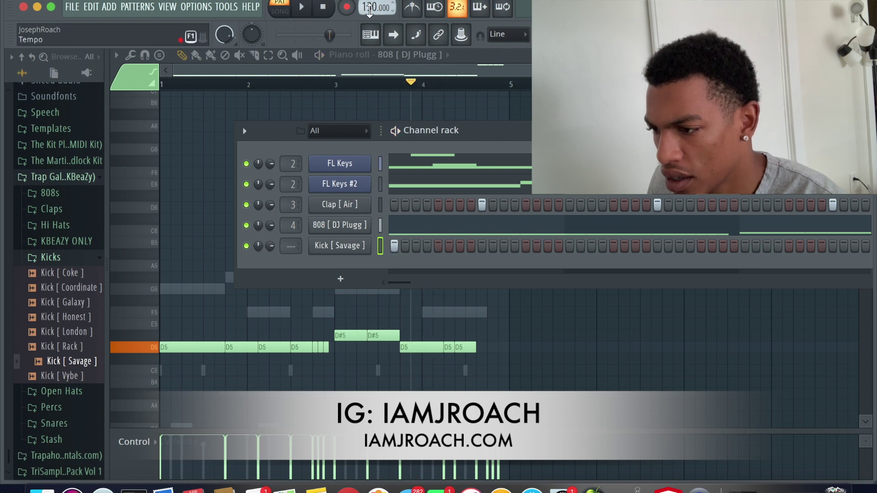
{"action": "left_click", "coordinate": [330, 9]}
{"action": "key", "text": "space"}
{"action": "key", "text": "space"}
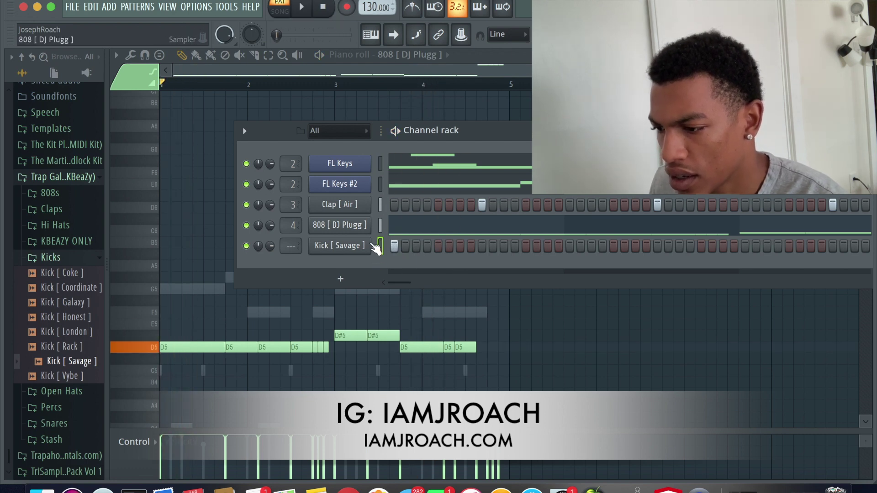
- Copy the 808 [ DJ Plugg ] notes into the Kick [ Savage ] channel and open that channel's piano roll
{"action": "right_click", "coordinate": [350, 224]}
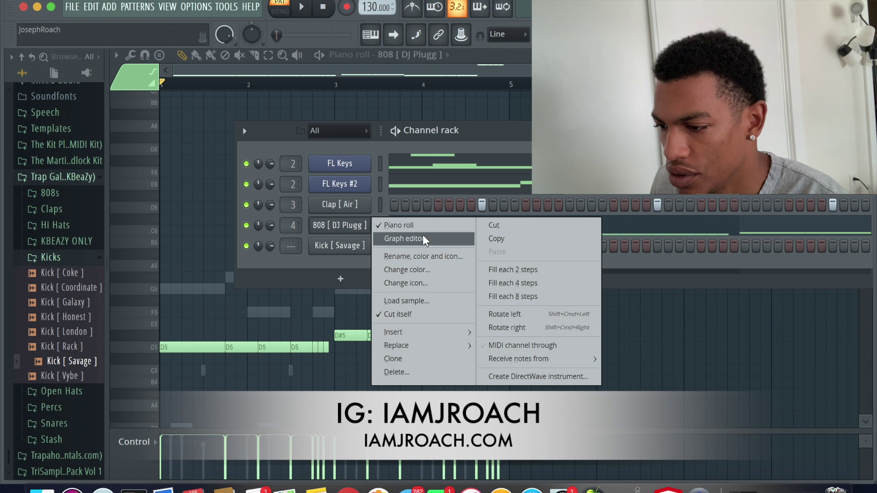
{"action": "left_click", "coordinate": [505, 239]}
{"action": "right_click", "coordinate": [363, 246]}
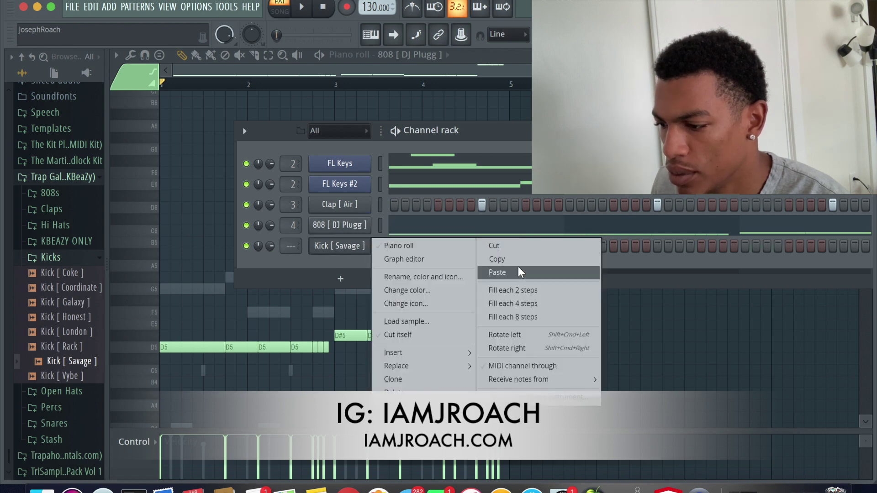
{"action": "left_click", "coordinate": [503, 272]}
{"action": "right_click", "coordinate": [340, 246]}
{"action": "left_click", "coordinate": [399, 245]}
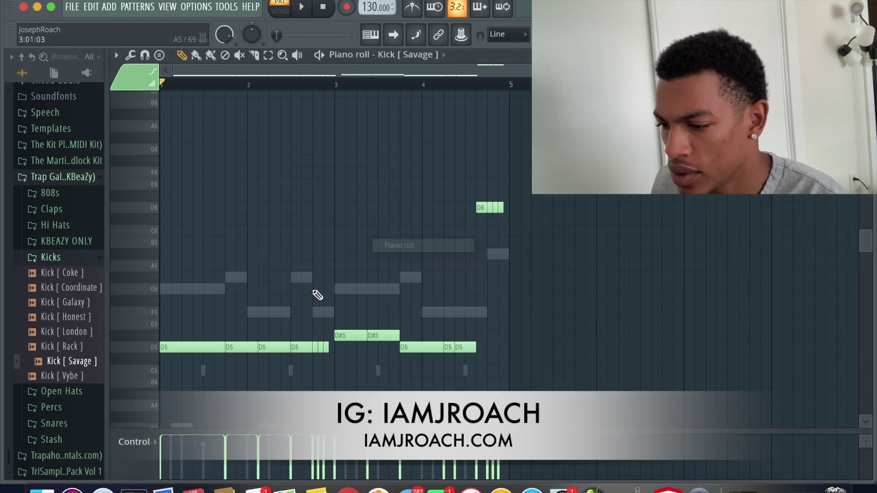
- Limit all Kick [ Savage ] notes to the keyboard range D5 to F#5 without transposing
{"action": "key", "text": "ctrl+a"}
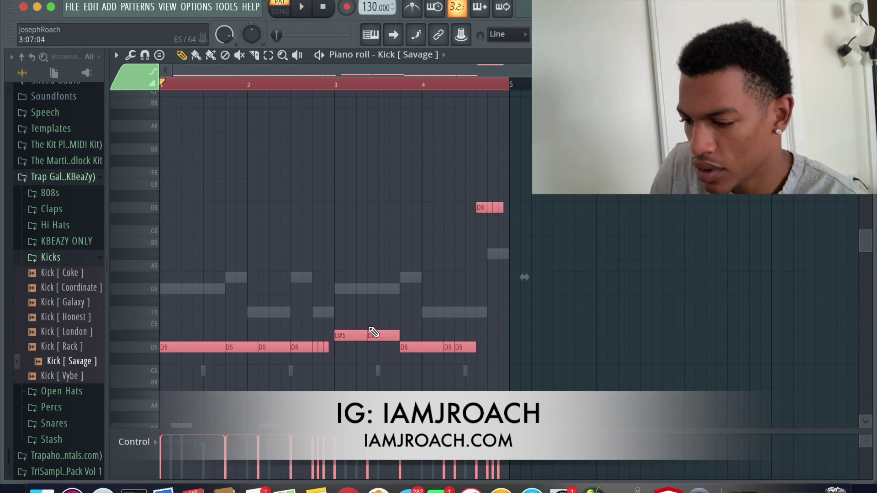
{"action": "key", "text": "alt+k"}
{"action": "left_click", "coordinate": [445, 231]}
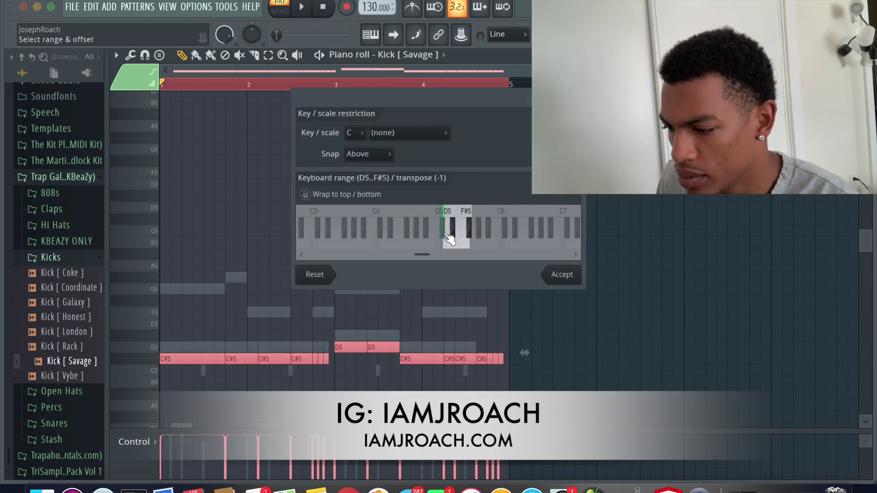
{"action": "left_click", "coordinate": [441, 238]}
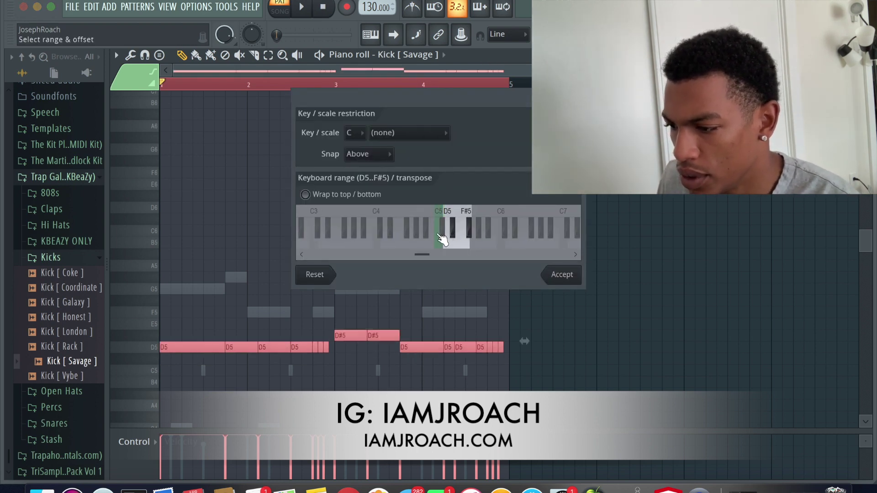
{"action": "left_click", "coordinate": [552, 274]}
- Bring every kick note to C5, starting with the two D#5 notes in bar 3, and make them all about two steps long
{"action": "left_click_drag", "start_coordinate": [433, 331], "coordinate": [339, 341]}
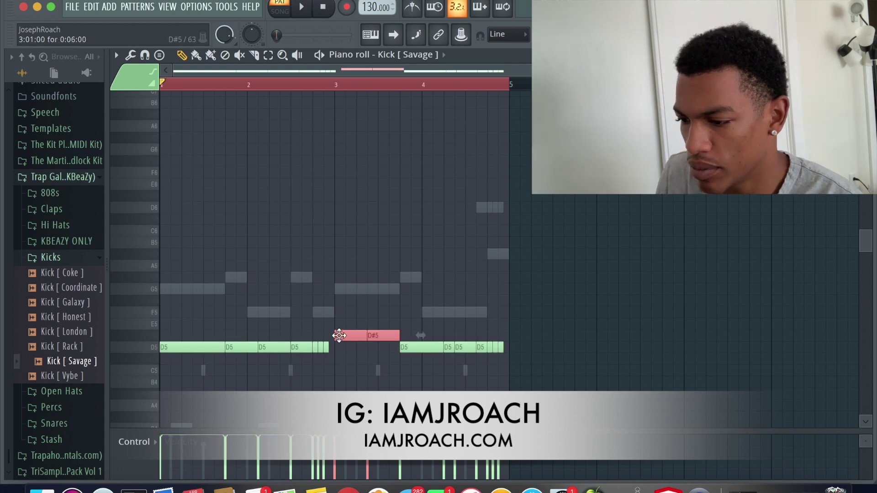
{"action": "key", "text": "Down"}
{"action": "key", "text": "ctrl+a"}
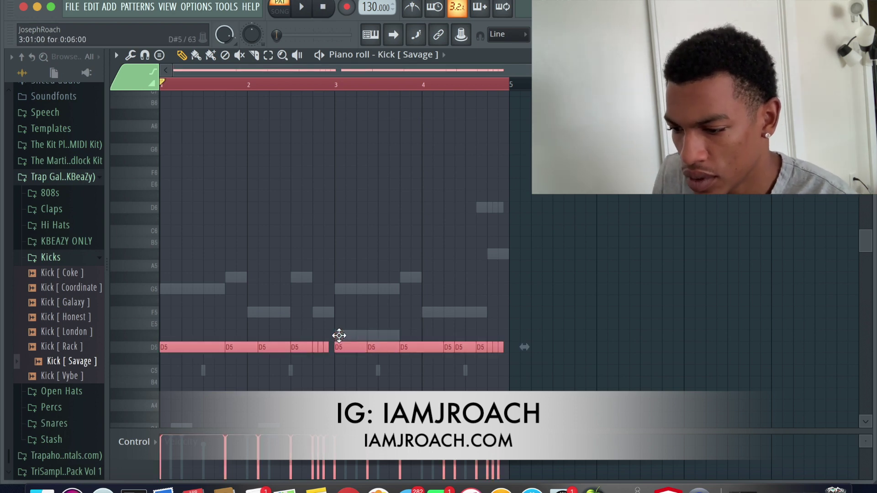
{"action": "key", "text": "Down"}
{"action": "key", "text": "Down"}
{"action": "key", "text": "Down"}
{"action": "key", "text": "Up"}
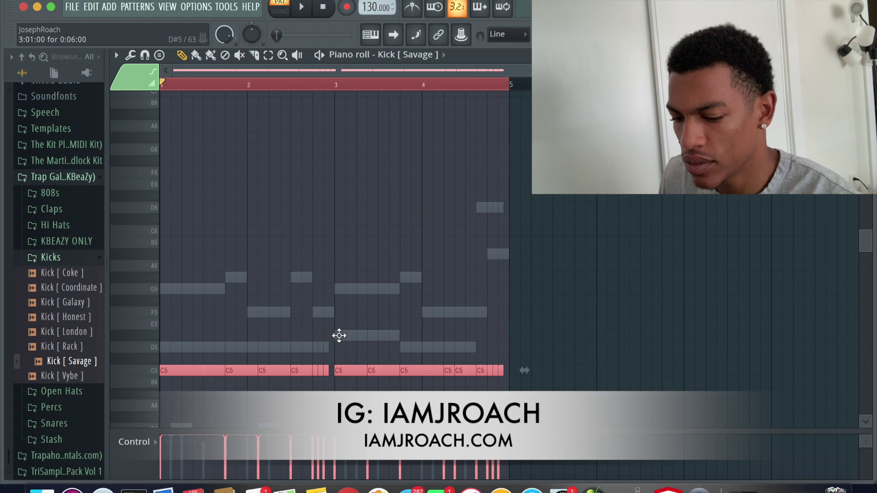
{"action": "key", "text": "shift+d"}
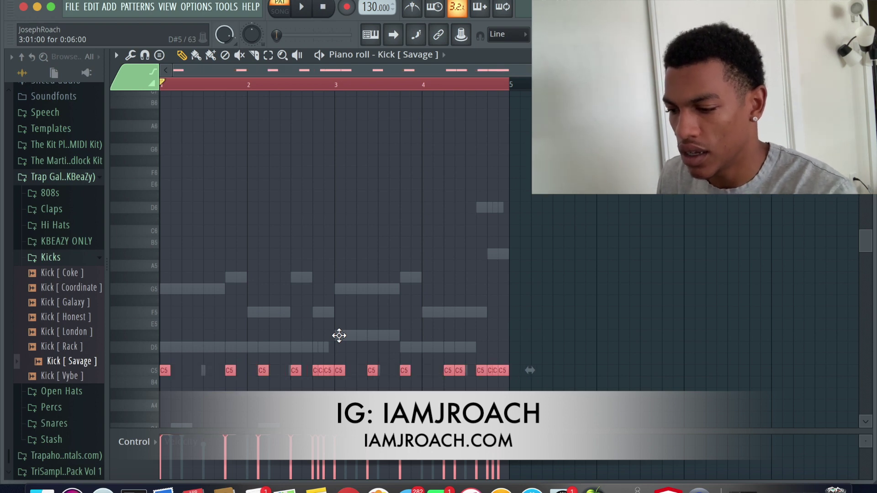
- Add Open Hat [ 88 ] from the Trap Gal kit's Open Hats folder as a new channel with hits on steps 1 and 9
{"action": "key", "text": "F6"}
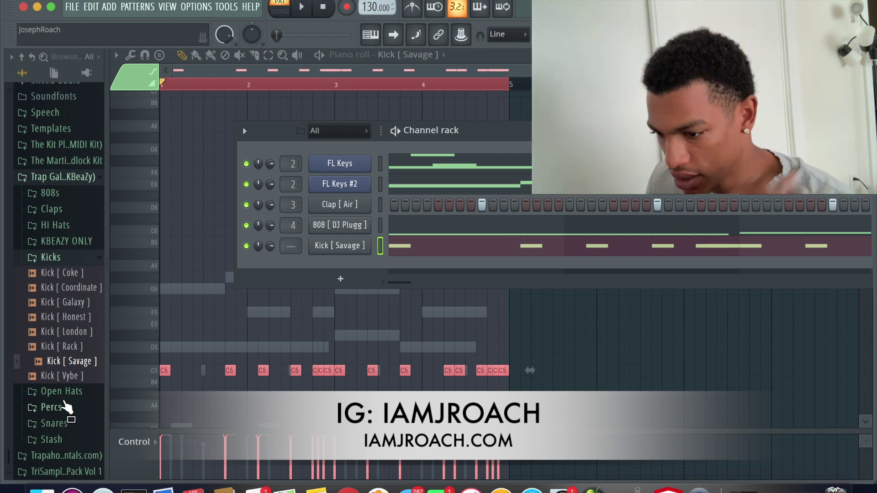
{"action": "left_click", "coordinate": [61, 408]}
{"action": "left_click", "coordinate": [63, 408]}
{"action": "left_click", "coordinate": [68, 399]}
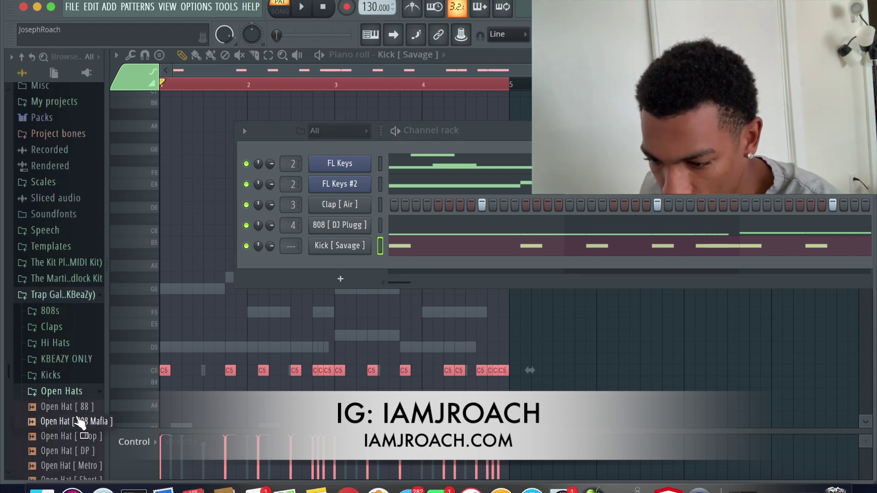
{"action": "left_click", "coordinate": [73, 407]}
{"action": "left_click_drag", "start_coordinate": [369, 325], "coordinate": [366, 258]}
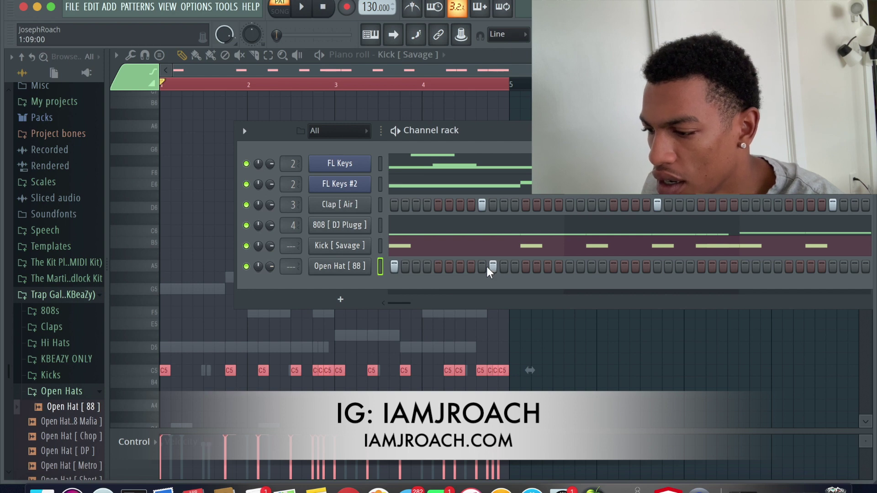
- Open the Open Hat [ 88 ] piano roll and duplicate the two bar 1 hits repeatedly through bar 5
{"action": "right_click", "coordinate": [367, 261]}
{"action": "left_click", "coordinate": [397, 263]}
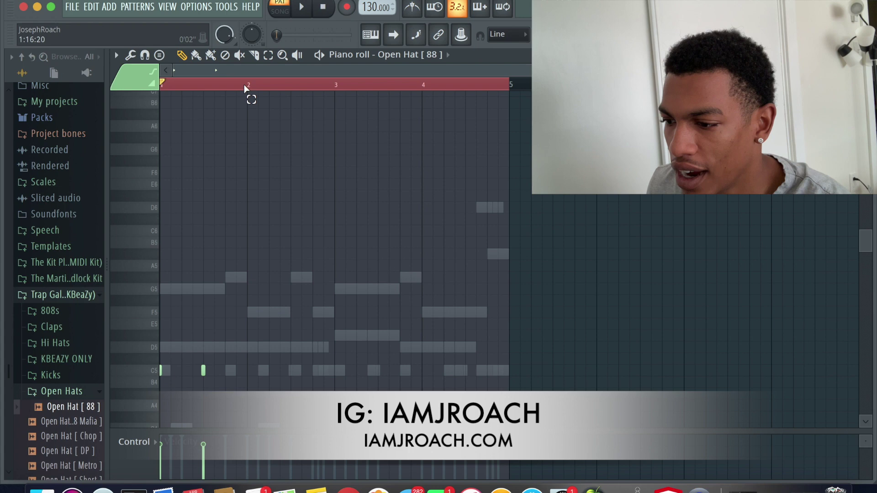
{"action": "left_click_drag", "start_coordinate": [247, 85], "coordinate": [160, 85]}
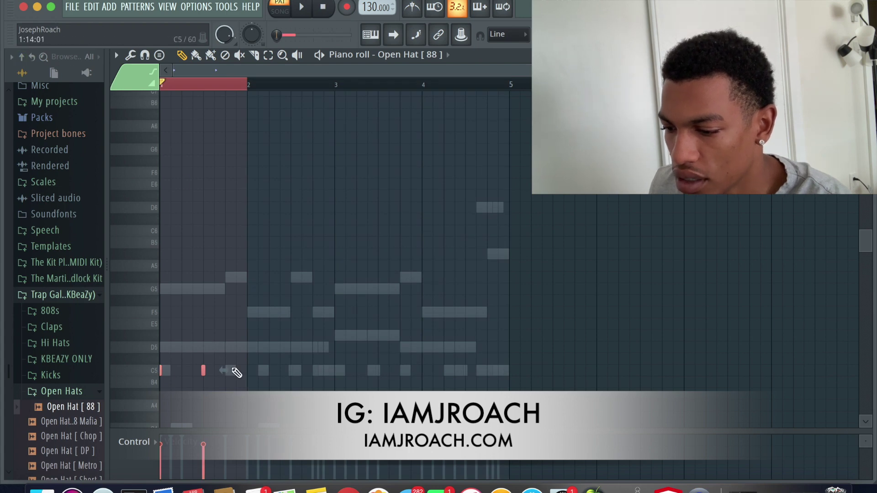
{"action": "key", "text": "ctrl+b"}
{"action": "key", "text": "ctrl+b"}
{"action": "key", "text": "ctrl+b"}
{"action": "key", "text": "ctrl+b"}
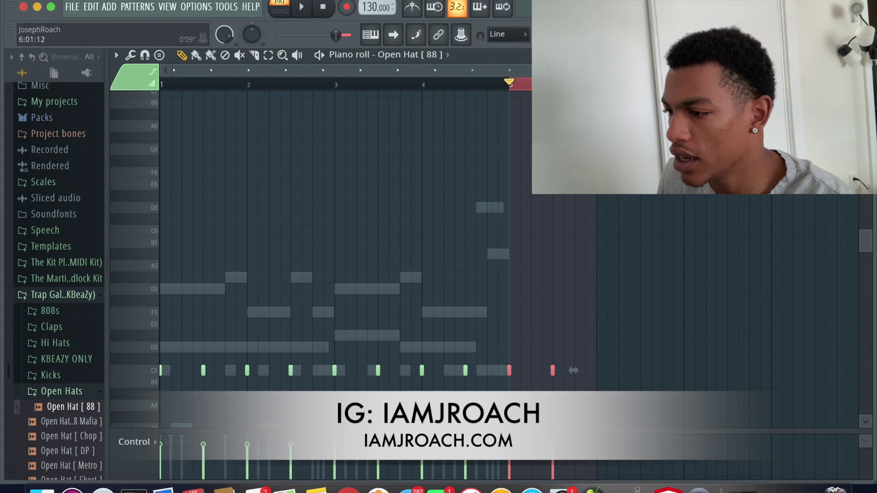
- Add Hi Hat [ Chop ] from the Trap Gal kit's Hi Hats folder as a new channel and fill every 2 steps
{"action": "key", "text": "F6"}
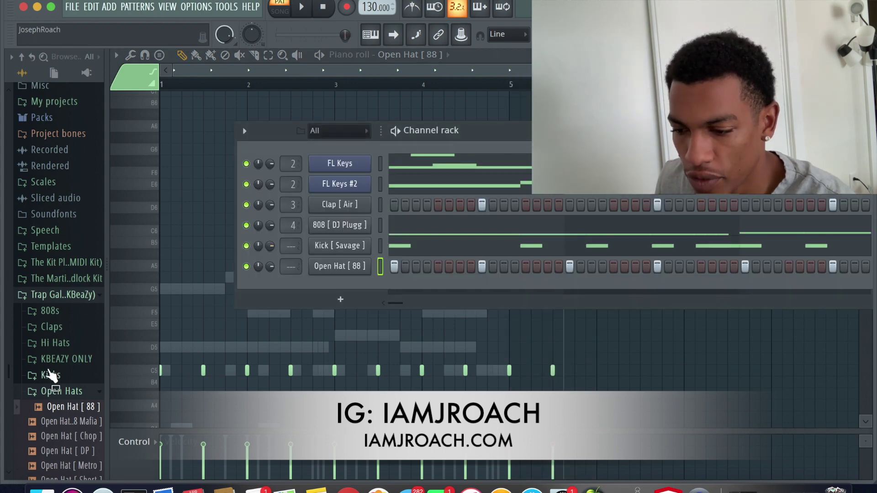
{"action": "left_click", "coordinate": [50, 327]}
{"action": "left_click", "coordinate": [50, 327]}
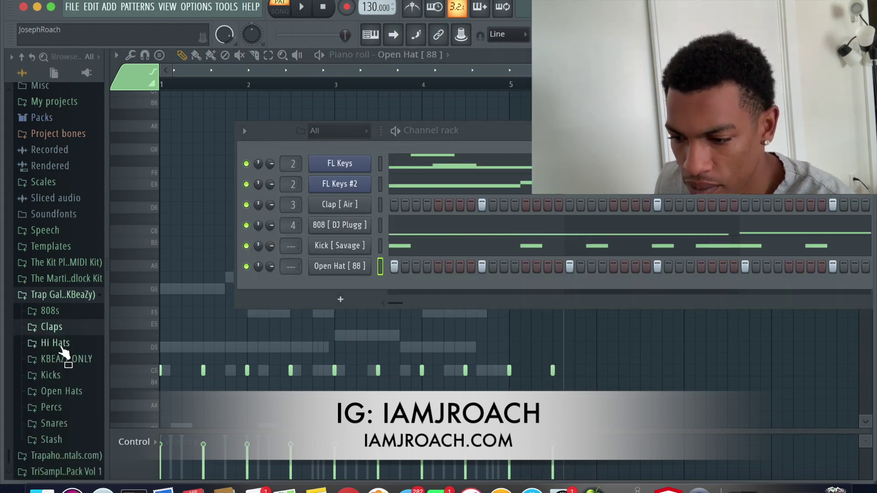
{"action": "left_click", "coordinate": [55, 342]}
{"action": "left_click_drag", "start_coordinate": [71, 388], "coordinate": [327, 289]}
{"action": "right_click", "coordinate": [343, 288]}
{"action": "left_click", "coordinate": [517, 331]}
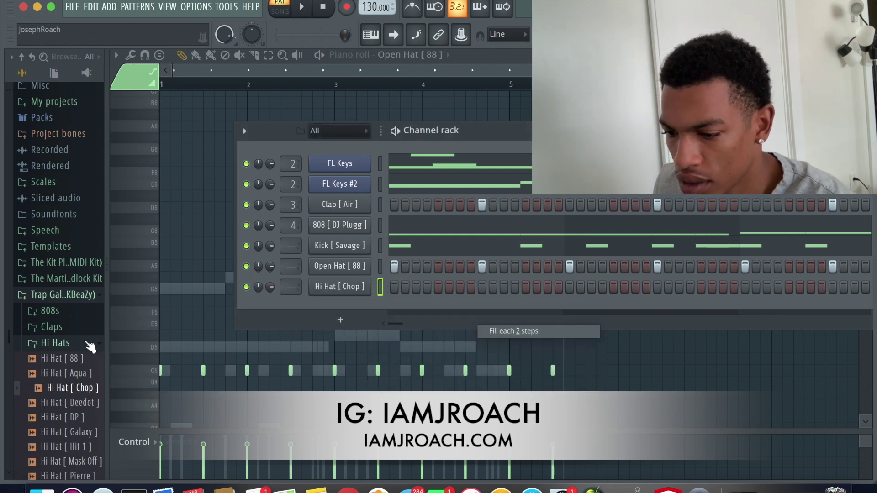
- Search the sample browser for "hi hat midi"
{"action": "scroll", "coordinate": [69, 357], "scroll_direction": "down", "scroll_amount": 4}
{"action": "scroll", "coordinate": [66, 319], "scroll_direction": "up", "scroll_amount": 10}
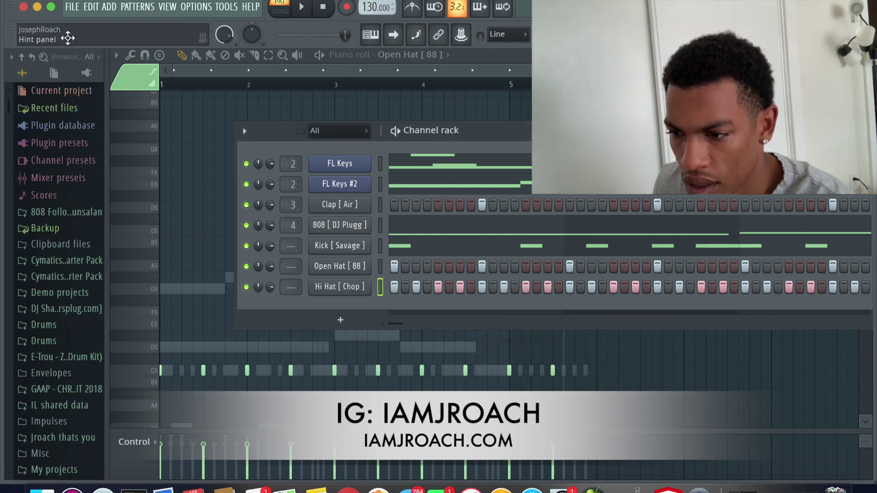
{"action": "left_click_drag", "start_coordinate": [67, 57], "coordinate": [41, 62]}
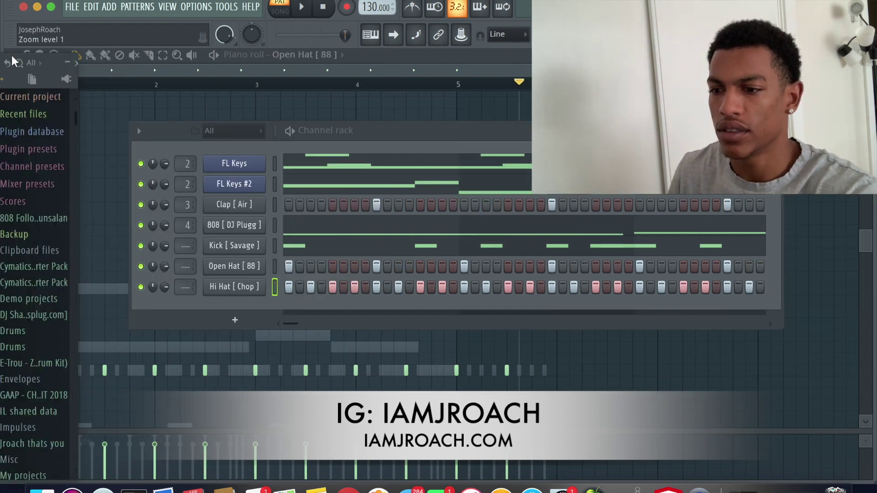
{"action": "left_click", "coordinate": [20, 64]}
{"action": "type", "text": "hi hat midi"}
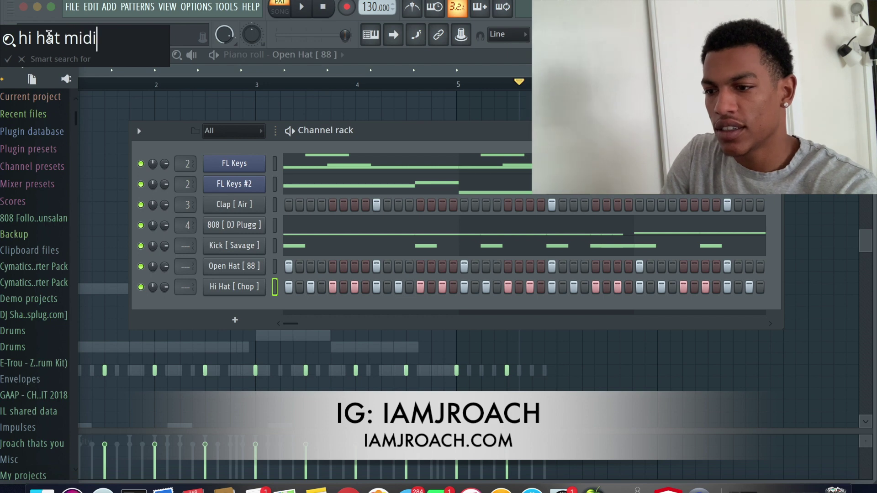
{"action": "key", "text": "Return"}
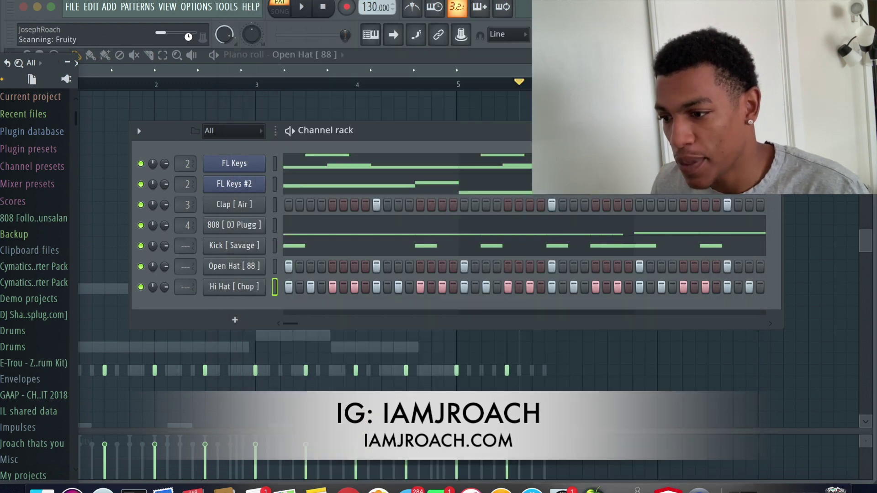
- Check the remaining time on the 10 minute timer in Google Chrome and return to FL Studio
{"action": "left_click", "coordinate": [348, 490]}
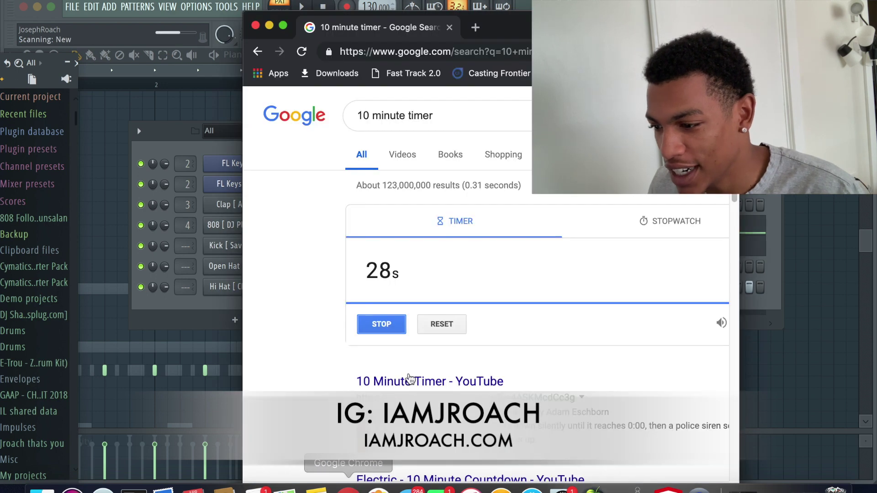
{"action": "left_click", "coordinate": [181, 142]}
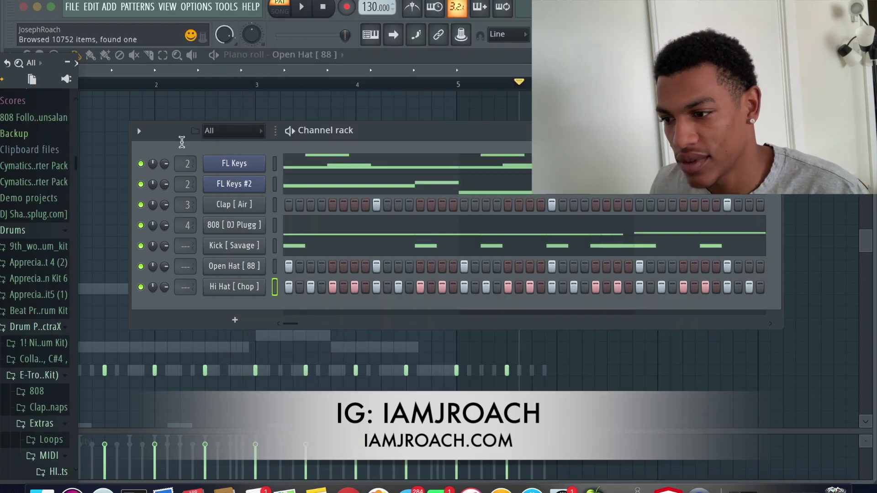
- Import a hi-hat MIDI file from the E-Trou drum kit's Extras MIDI Hi Hats folder onto the Hi Hat [ Chop ] channel
{"action": "left_click", "coordinate": [40, 254]}
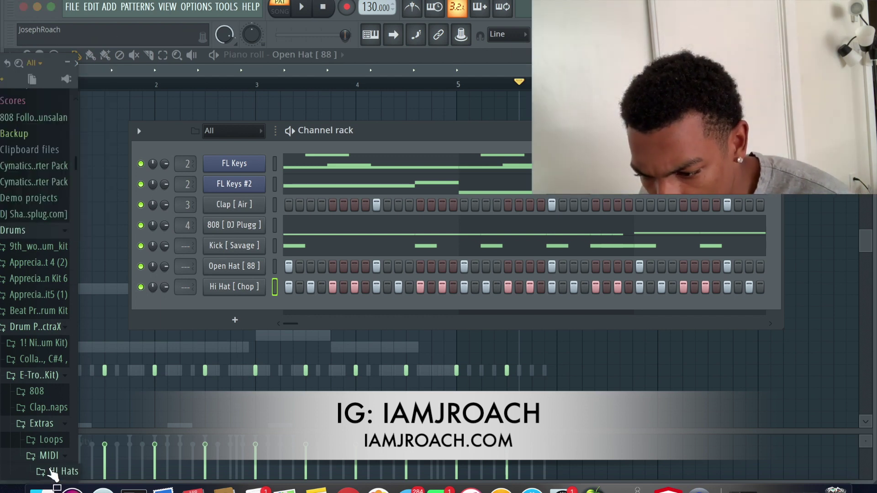
{"action": "scroll", "coordinate": [53, 474], "scroll_direction": "down", "scroll_amount": 5}
{"action": "left_click_drag", "start_coordinate": [51, 256], "coordinate": [238, 292]}
{"action": "left_click", "coordinate": [544, 286]}
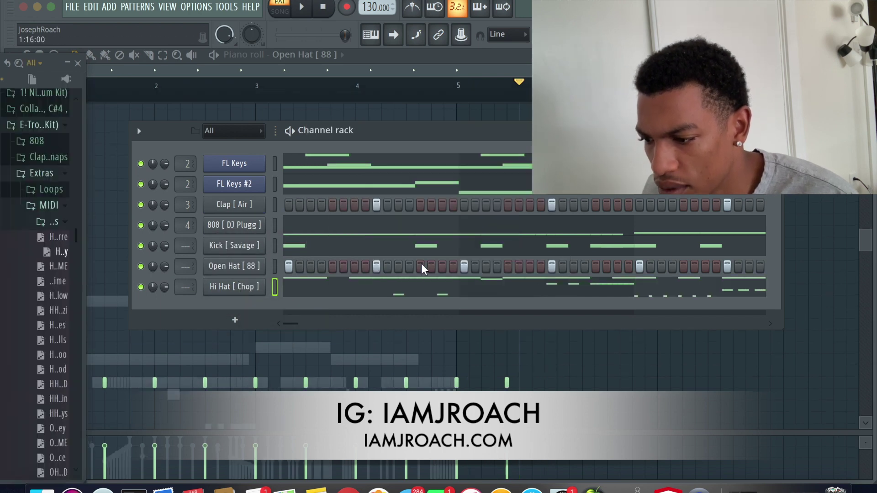
- Play the pattern to hear the imported hi-hat MIDI with the other channels
{"action": "left_click", "coordinate": [302, 7]}
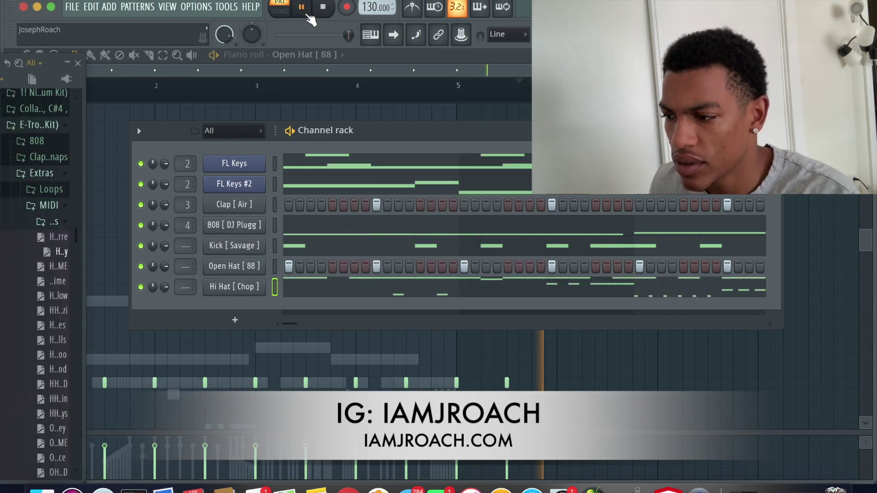
{"action": "key", "text": "space"}
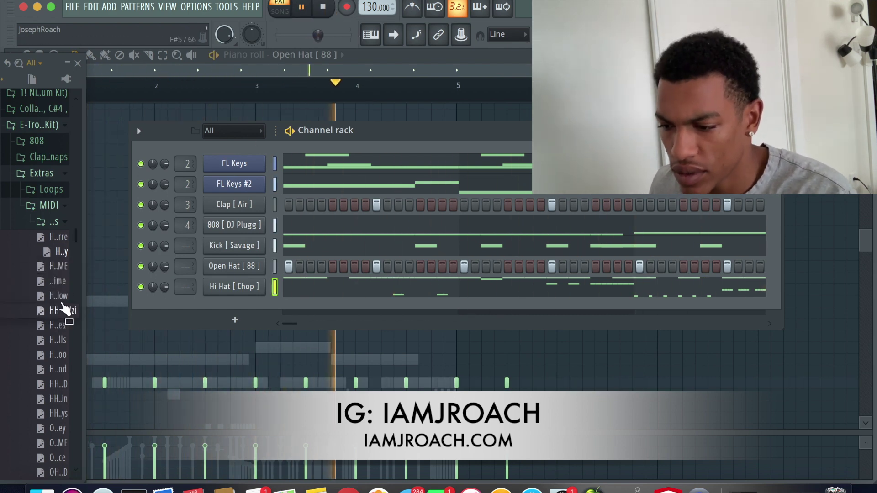
{"action": "right_click", "coordinate": [217, 283]}
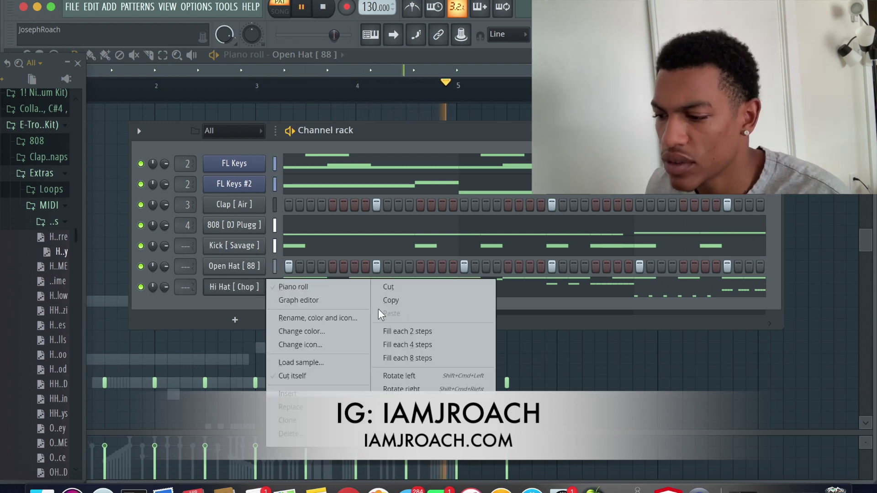
{"action": "left_click", "coordinate": [464, 139]}
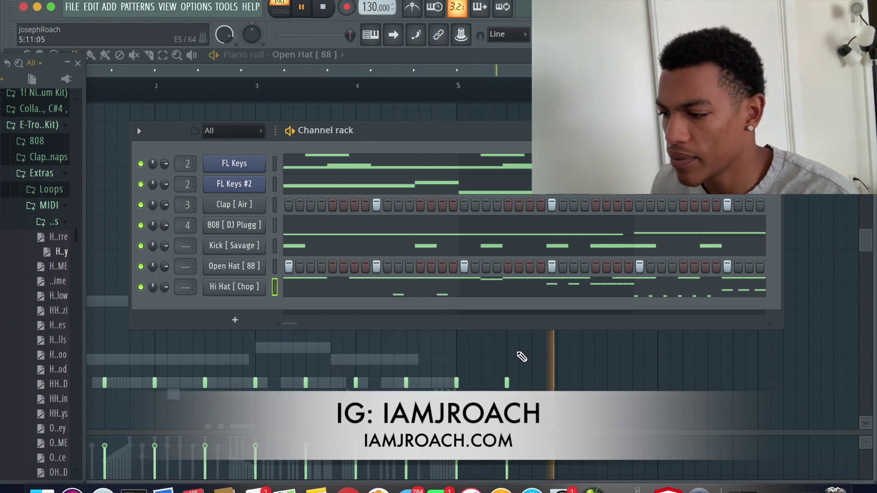
- Delete the two extra Open Hat [ 88 ] hits in bar 5
{"action": "left_click", "coordinate": [505, 386]}
{"action": "right_click", "coordinate": [506, 383]}
{"action": "right_click", "coordinate": [456, 383]}
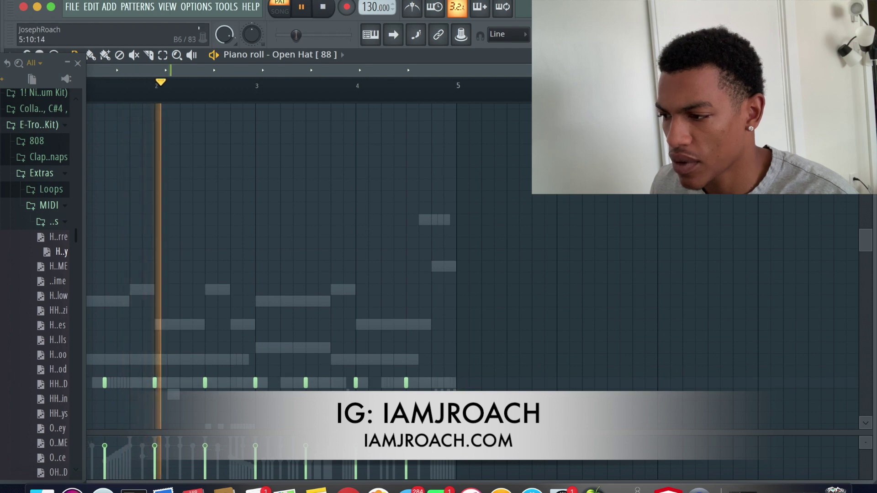
- Show the mixer and channel rack, check the 10 minute timer in Google Chrome, and return to the mixer in FL Studio
{"action": "key", "text": "F9"}
{"action": "key", "text": "F6"}
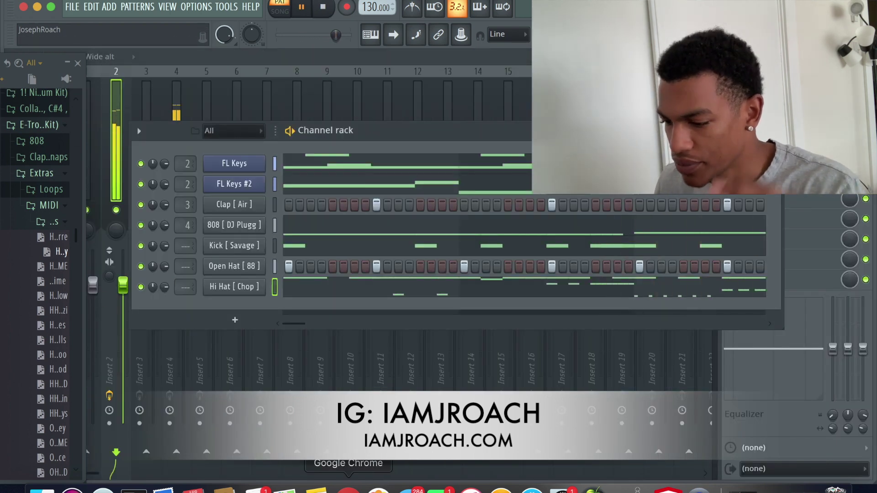
{"action": "left_click", "coordinate": [343, 490]}
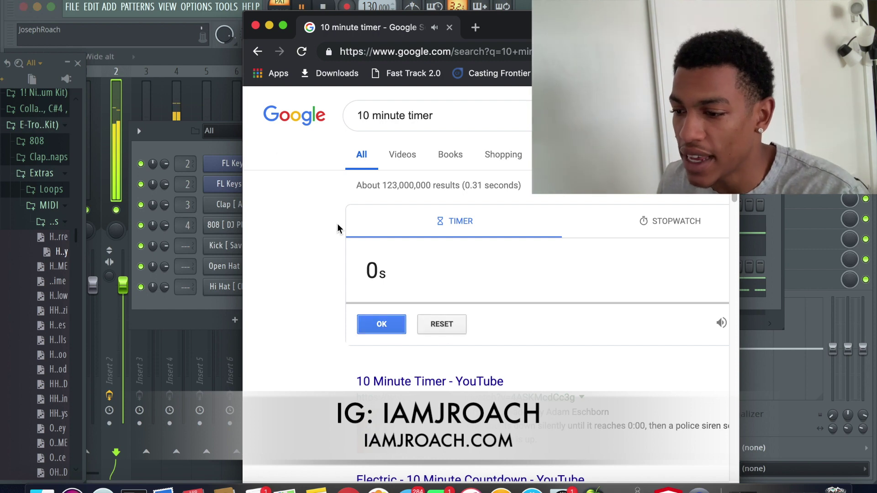
{"action": "left_click", "coordinate": [201, 67]}
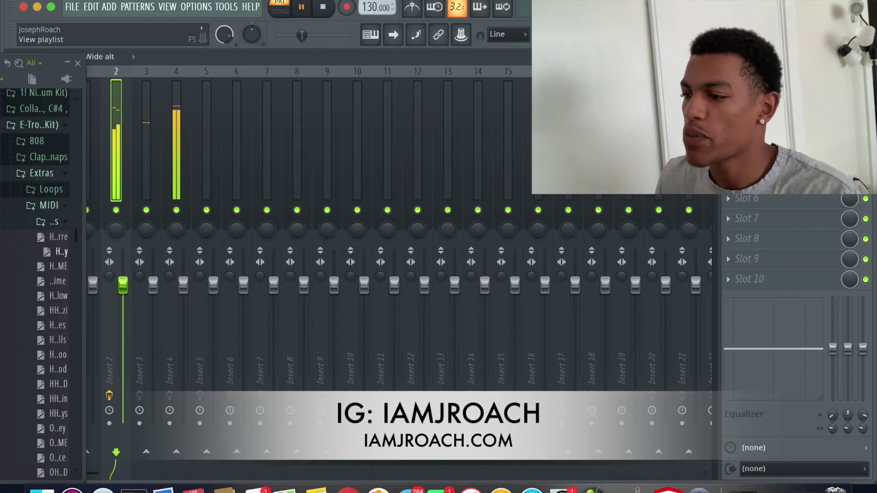
- Bring up the channel rack in front of the mixer and stop playback
{"action": "key", "text": "F5"}
{"action": "key", "text": "F9"}
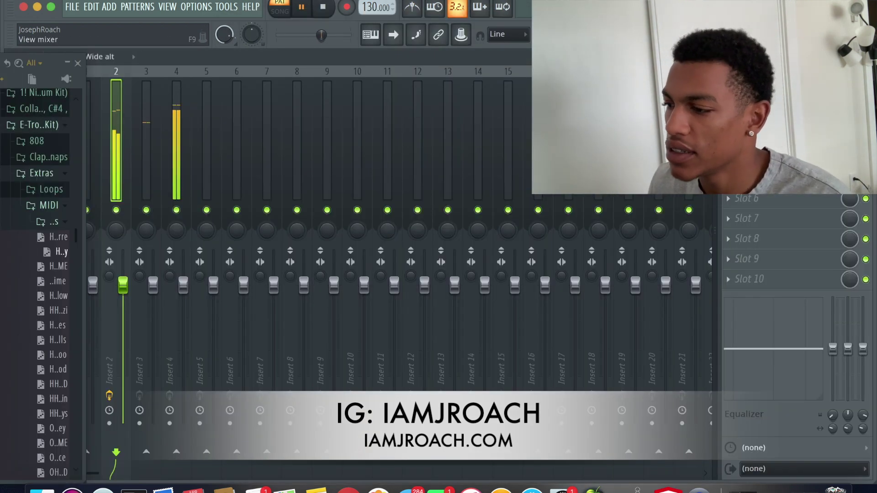
{"action": "key", "text": "F6"}
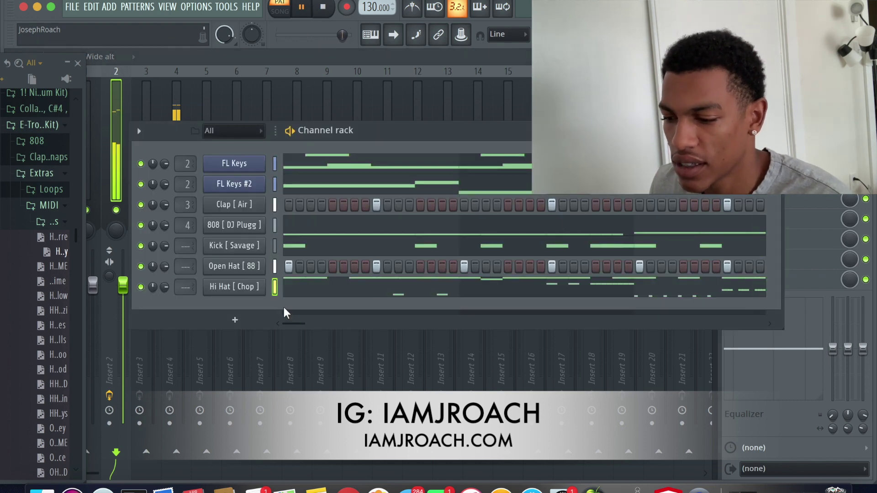
{"action": "key", "text": "space"}
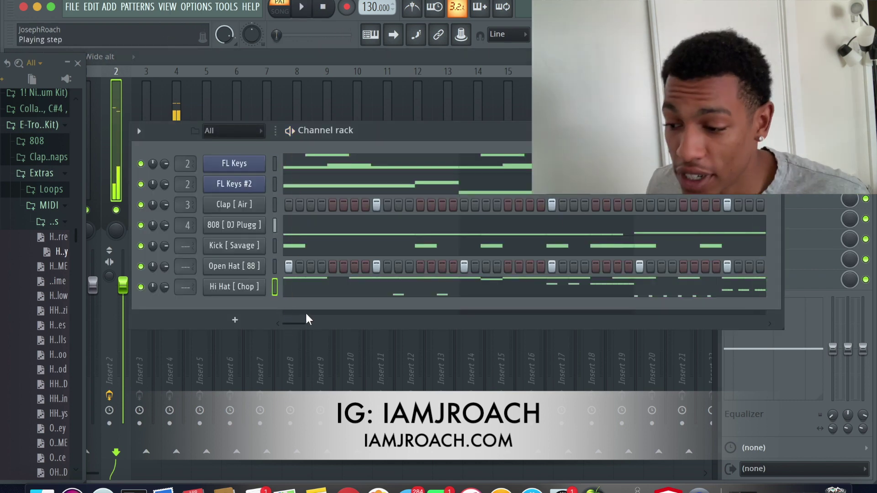
- Add the Bongo [ Glock In My Benz ] sample from the KBeaZy trap kit's Percs folder as a new channel below Hi Hat [ Chop ]
{"action": "scroll", "coordinate": [14, 361], "scroll_direction": "up", "scroll_amount": 10}
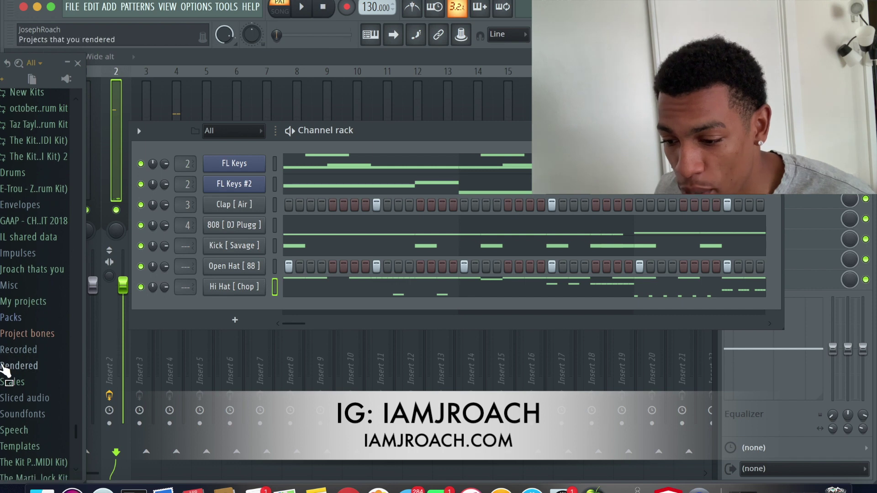
{"action": "scroll", "coordinate": [5, 370], "scroll_direction": "down", "scroll_amount": 3}
{"action": "left_click_drag", "start_coordinate": [47, 66], "coordinate": [83, 55]}
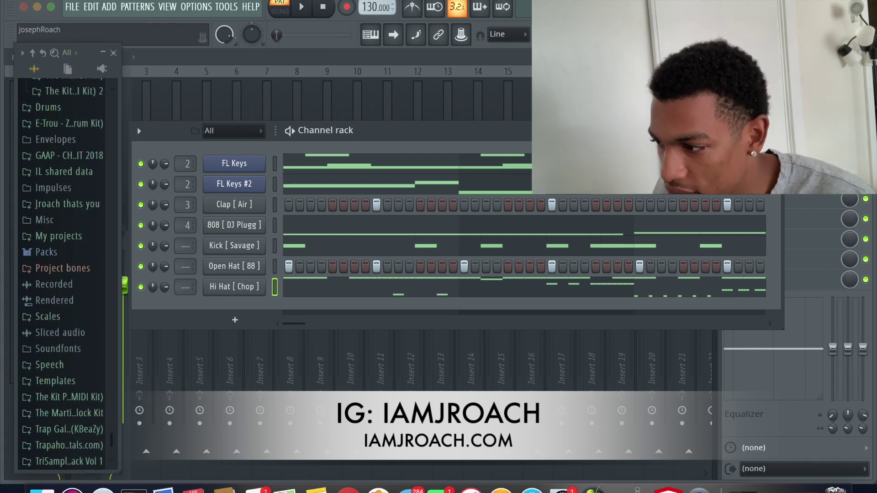
{"action": "key", "text": "alt+F8"}
{"action": "key", "text": "alt+F8"}
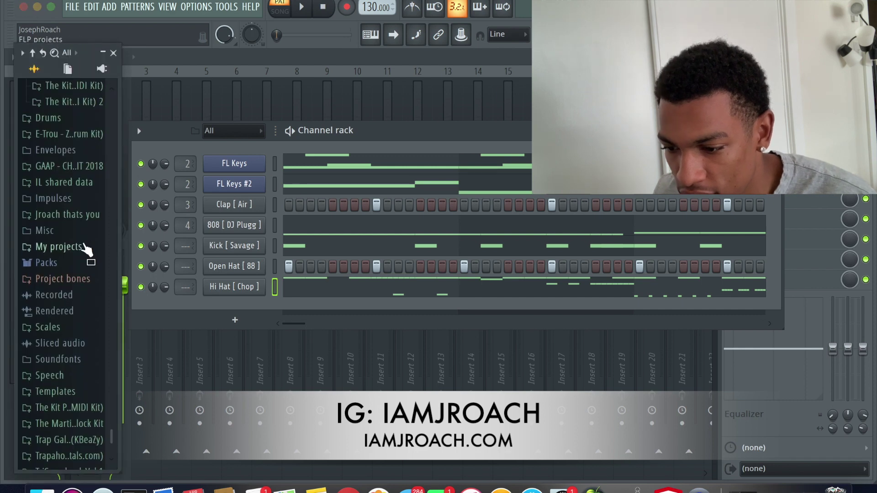
{"action": "left_click", "coordinate": [69, 439]}
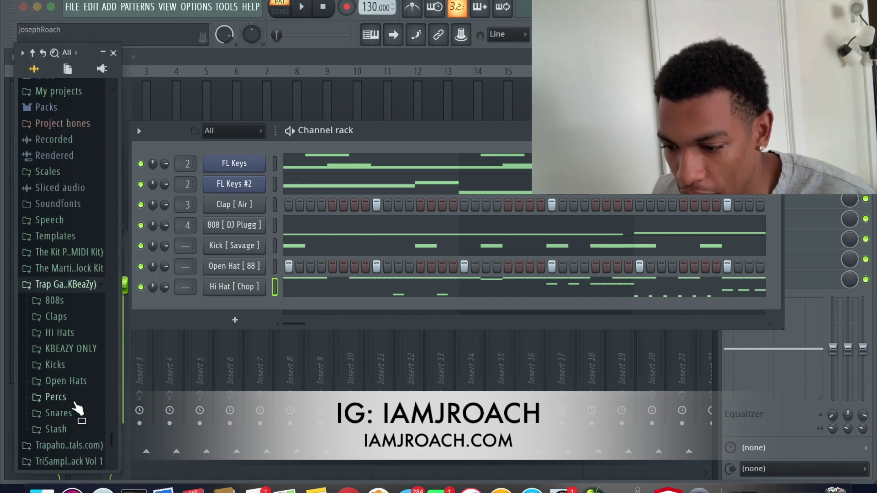
{"action": "left_click", "coordinate": [71, 401]}
{"action": "left_click_drag", "start_coordinate": [78, 425], "coordinate": [248, 302]}
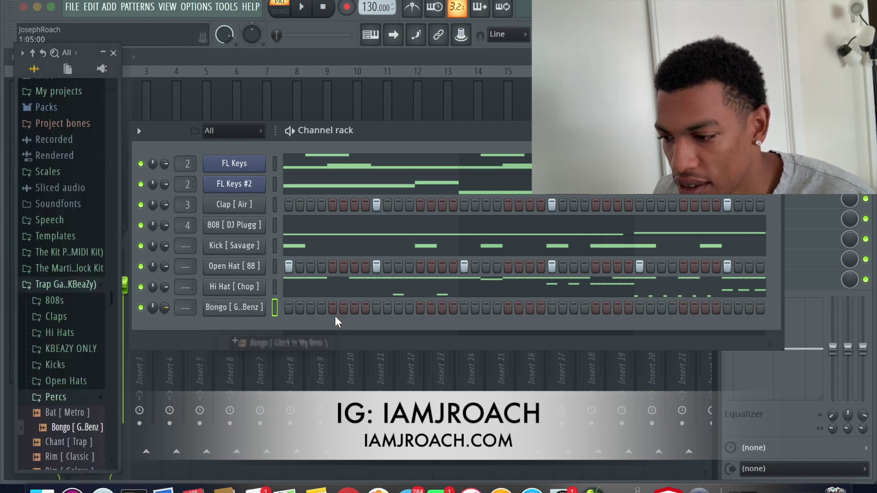
- Place Bongo hits on steps 3, 19 and 23 while the pattern plays
{"action": "key", "text": "space"}
{"action": "left_click", "coordinate": [310, 308]}
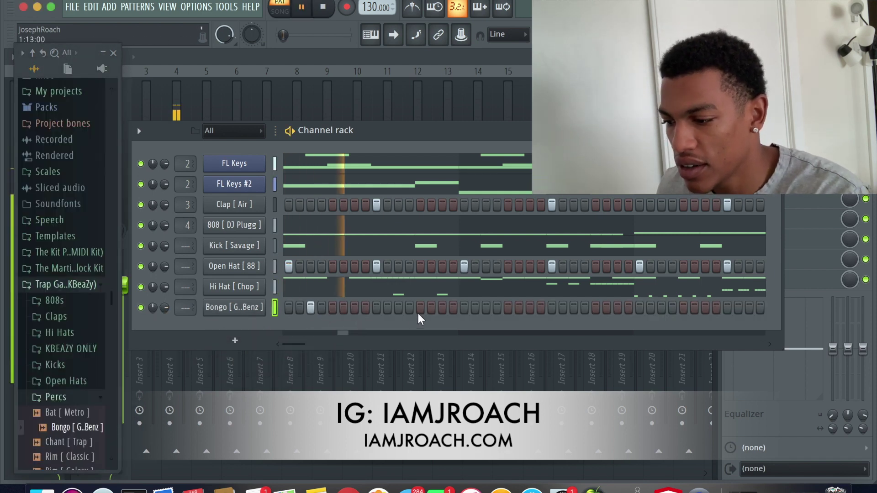
{"action": "left_click", "coordinate": [486, 307]}
{"action": "left_click", "coordinate": [529, 307]}
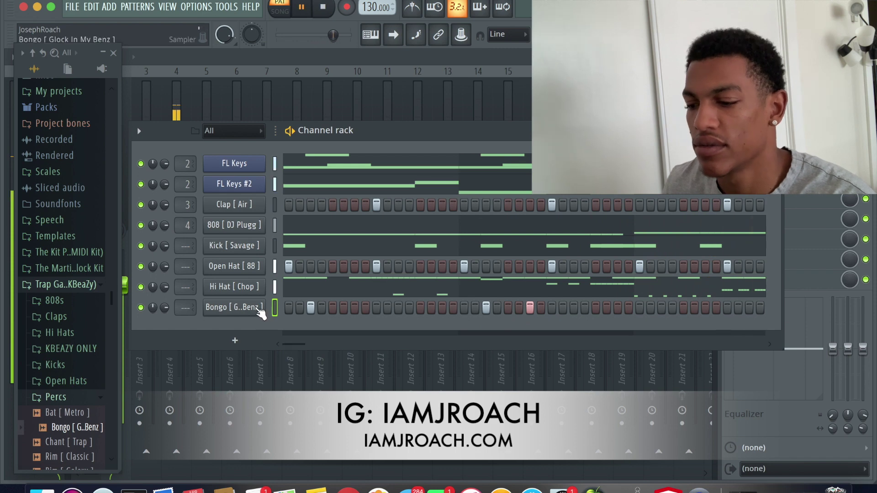
- Add Rim [ Galaxy ] from the Percs folder as a new channel and place a hit on step 11 of bar 3
{"action": "scroll", "coordinate": [36, 382], "scroll_direction": "down", "scroll_amount": 5}
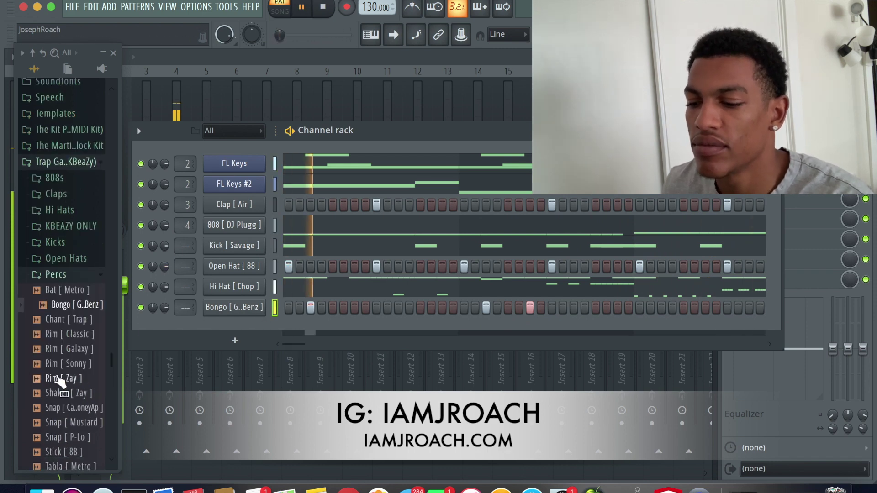
{"action": "left_click_drag", "start_coordinate": [69, 348], "coordinate": [233, 321]}
{"action": "left_click", "coordinate": [727, 328]}
{"action": "right_click", "coordinate": [729, 329]}
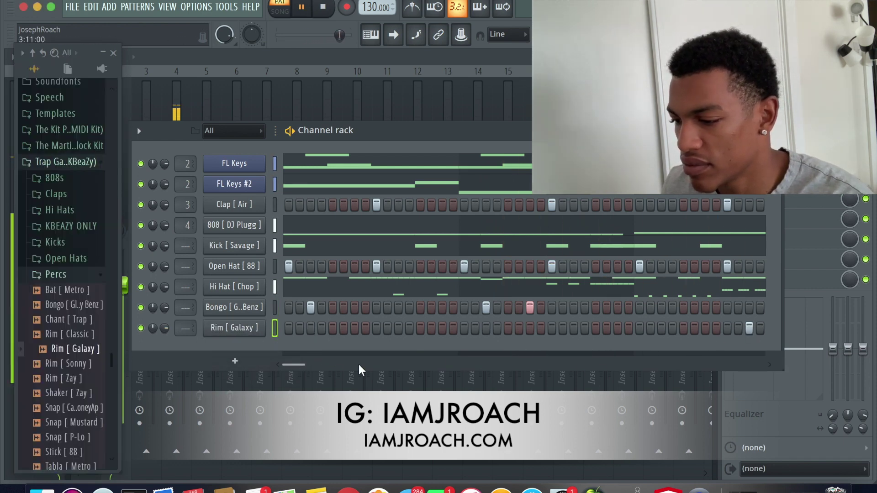
- Stop playback and add Snare [ Codeine ] from the same kit's Snares folder as a new channel below Rim [ Galaxy ]
{"action": "left_click_drag", "start_coordinate": [282, 364], "coordinate": [695, 365]}
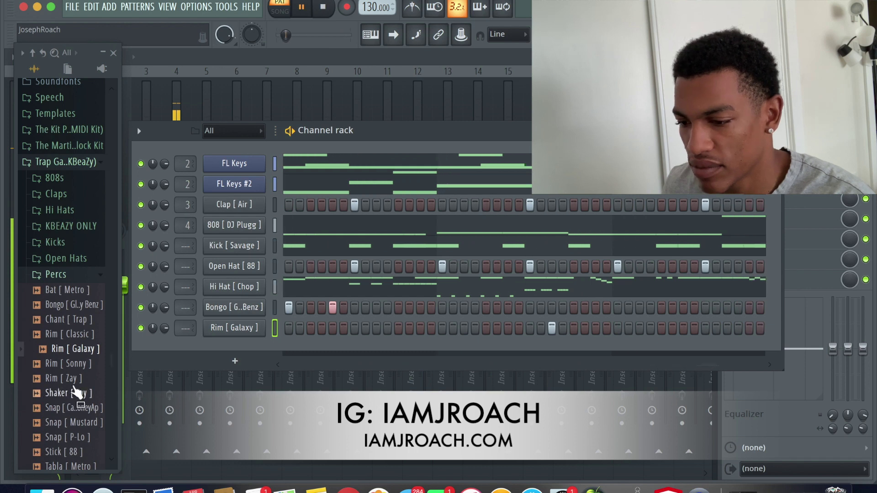
{"action": "scroll", "coordinate": [74, 224], "scroll_direction": "down", "scroll_amount": 6}
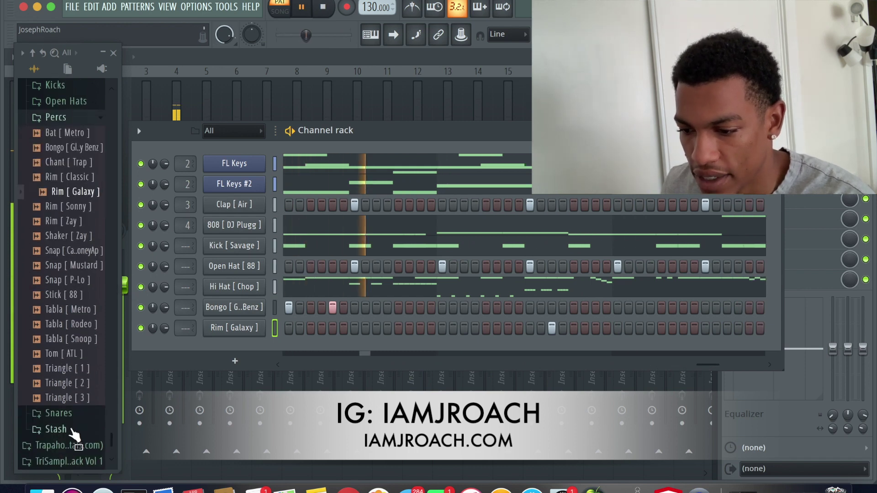
{"action": "left_click", "coordinate": [55, 413]}
{"action": "left_click", "coordinate": [78, 443]}
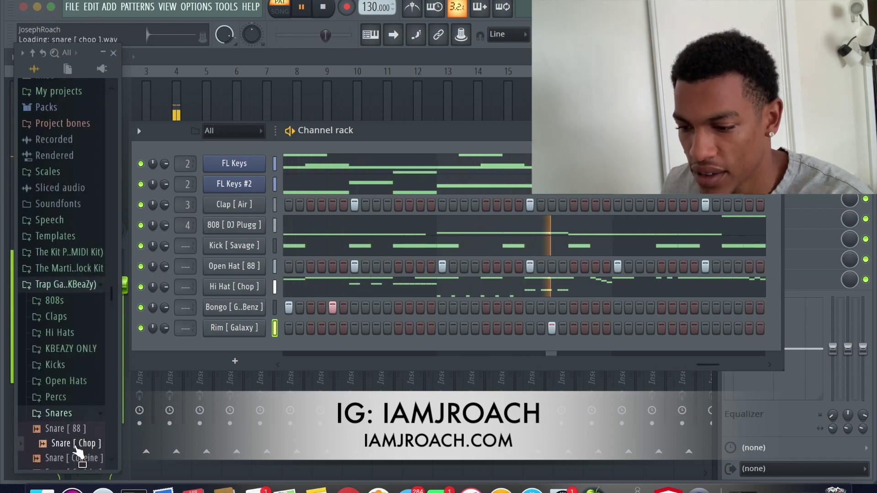
{"action": "key", "text": "space"}
{"action": "left_click", "coordinate": [68, 458]}
{"action": "left_click_drag", "start_coordinate": [136, 436], "coordinate": [250, 349]}
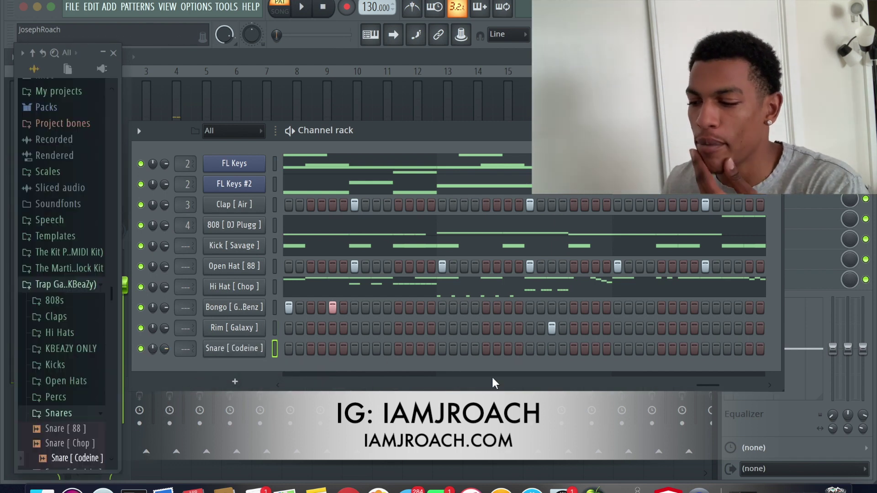
- Place a Snare [ Codeine ] hit on step 15 of bar 4, and briefly play the pattern
{"action": "left_click_drag", "start_coordinate": [703, 381], "coordinate": [768, 372]}
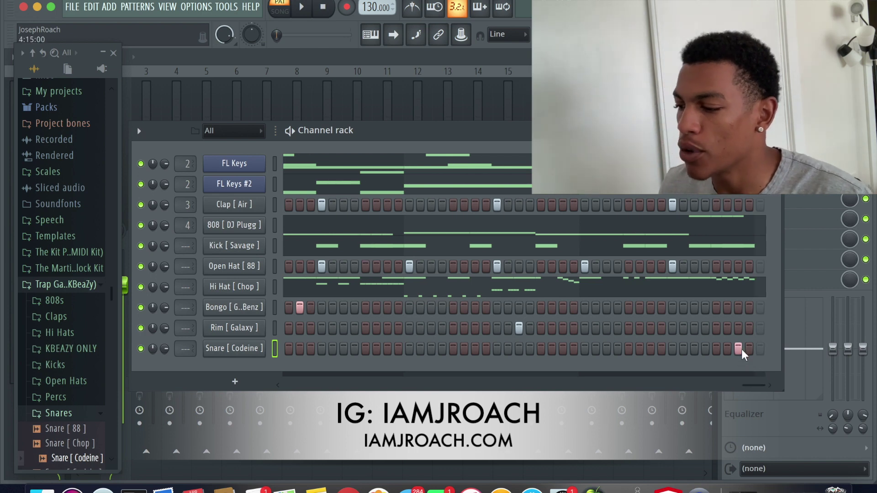
{"action": "left_click_drag", "start_coordinate": [752, 387], "coordinate": [455, 396]}
{"action": "right_click", "coordinate": [727, 351]}
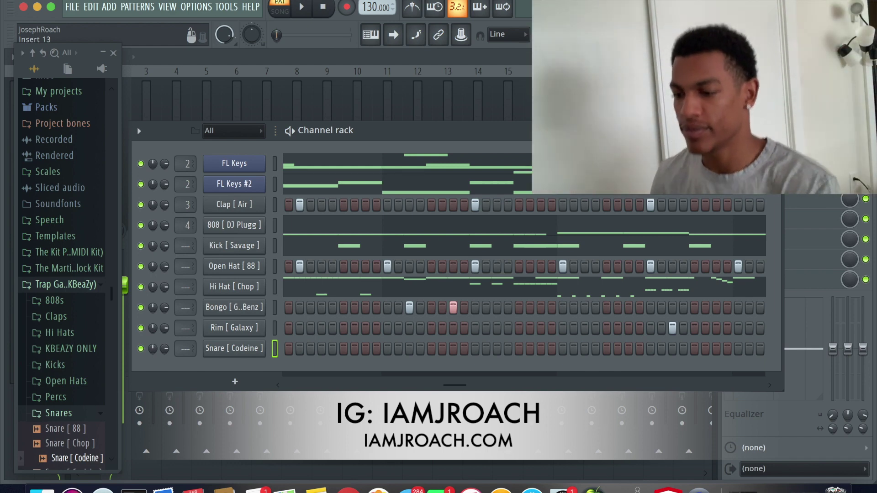
{"action": "key", "text": "space"}
{"action": "key", "text": "space"}
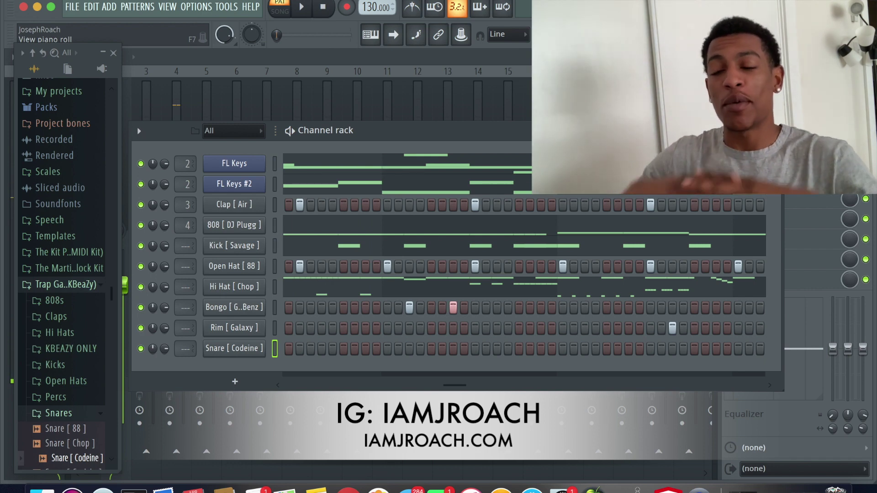